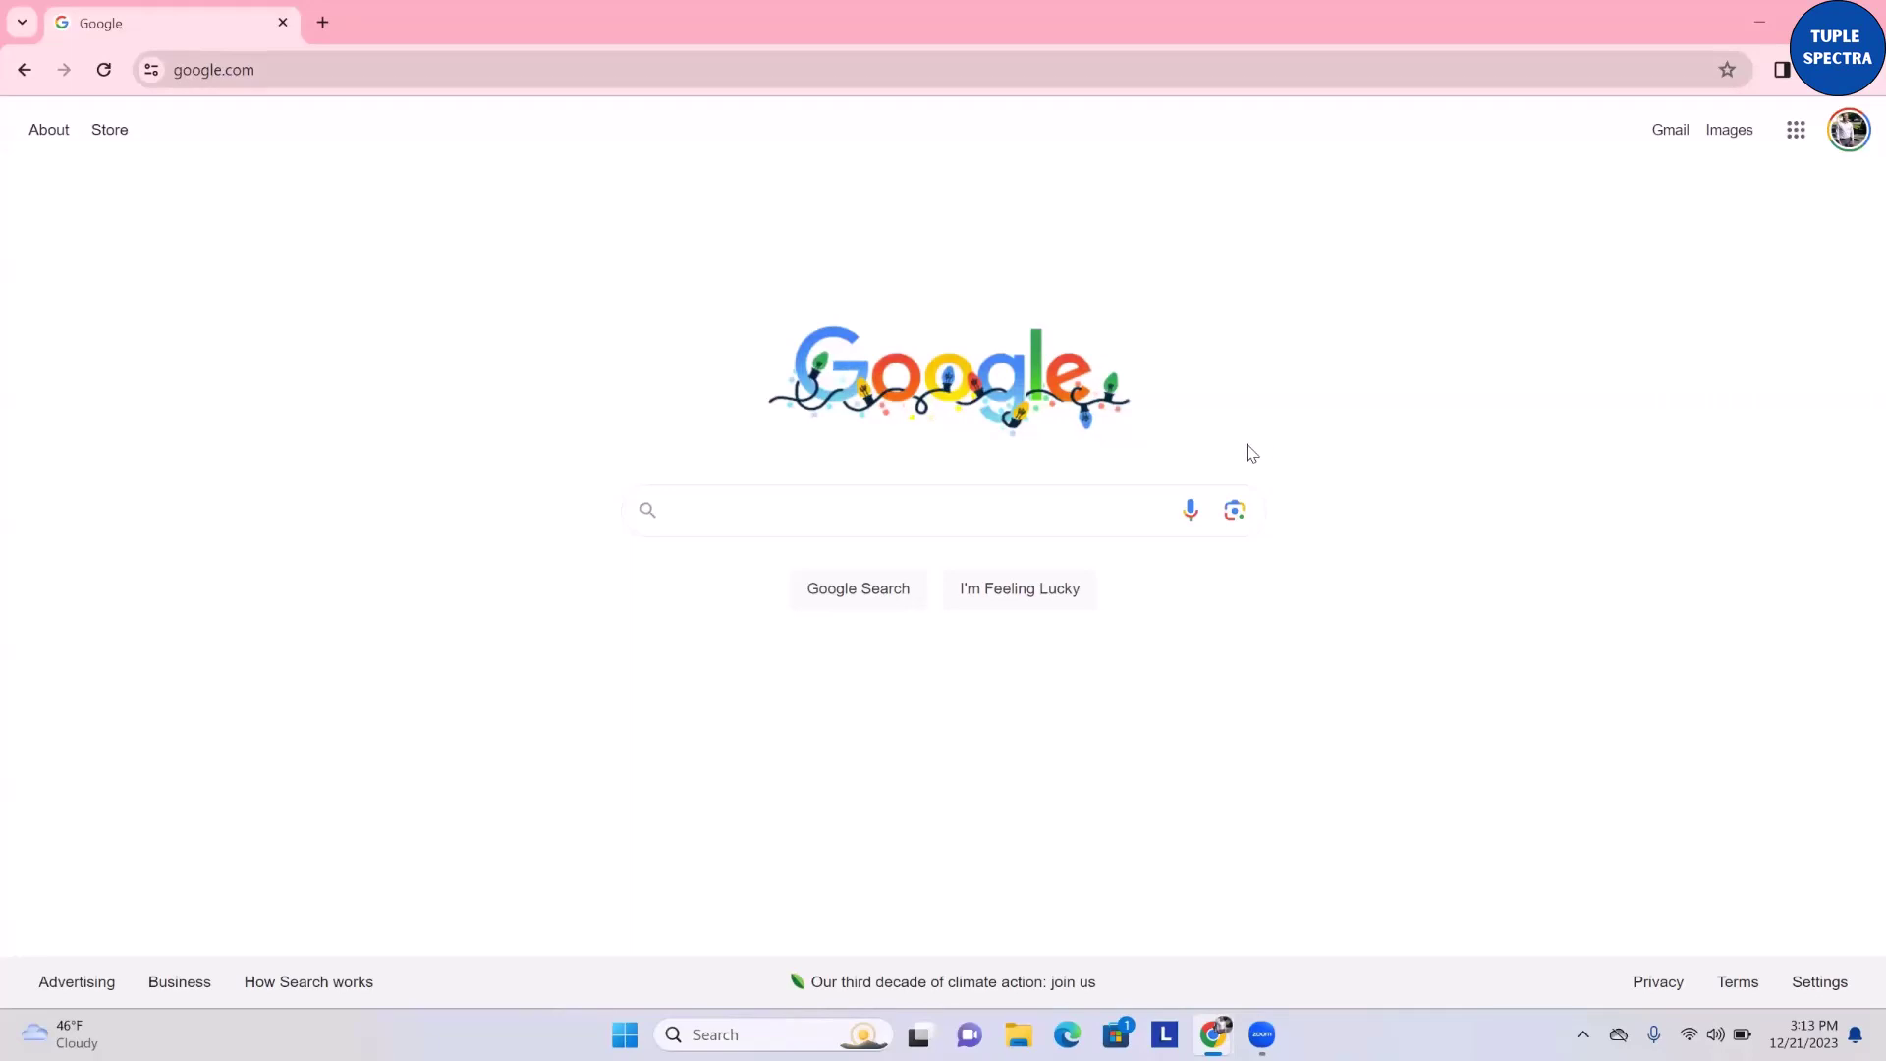
# - Search Google for "download postgresql" and open the Windows installers page on the official PostgreSQL downloads site
pyautogui.click(738, 513)
pyautogui.write('download postgres')
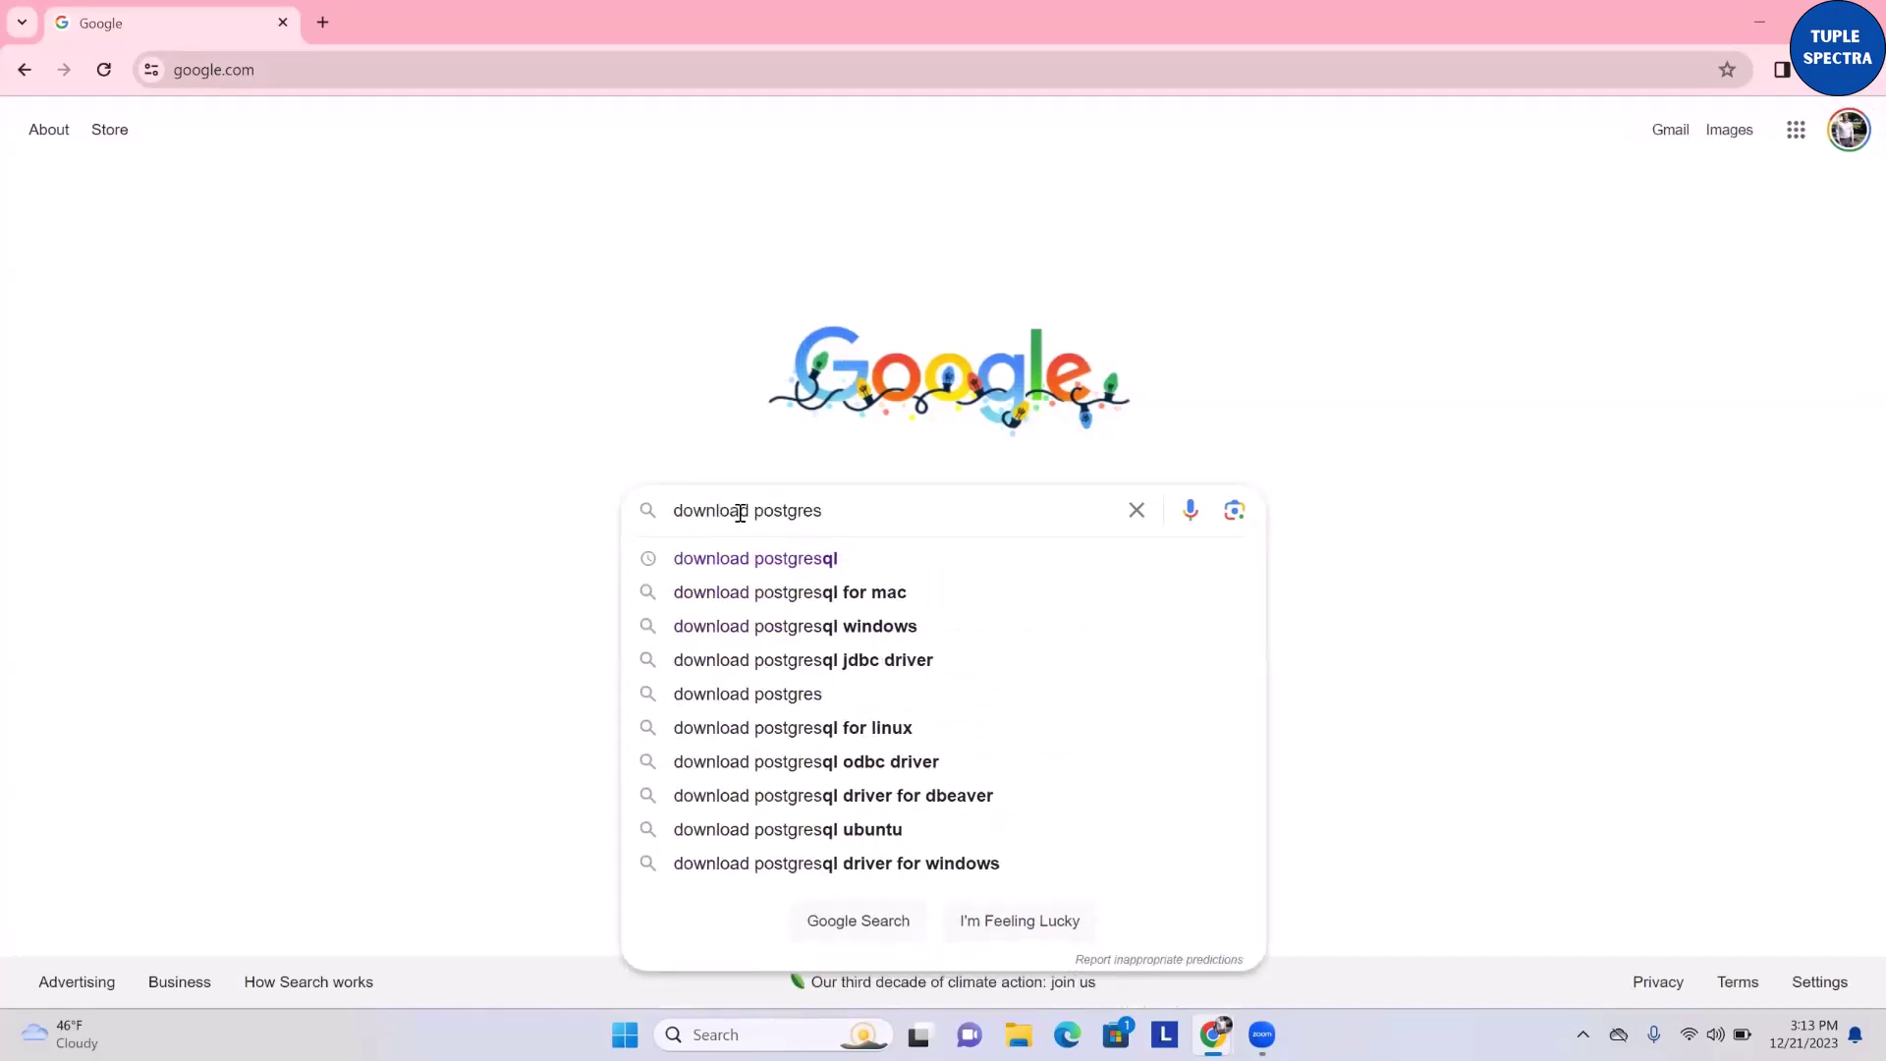
pyautogui.click(811, 562)
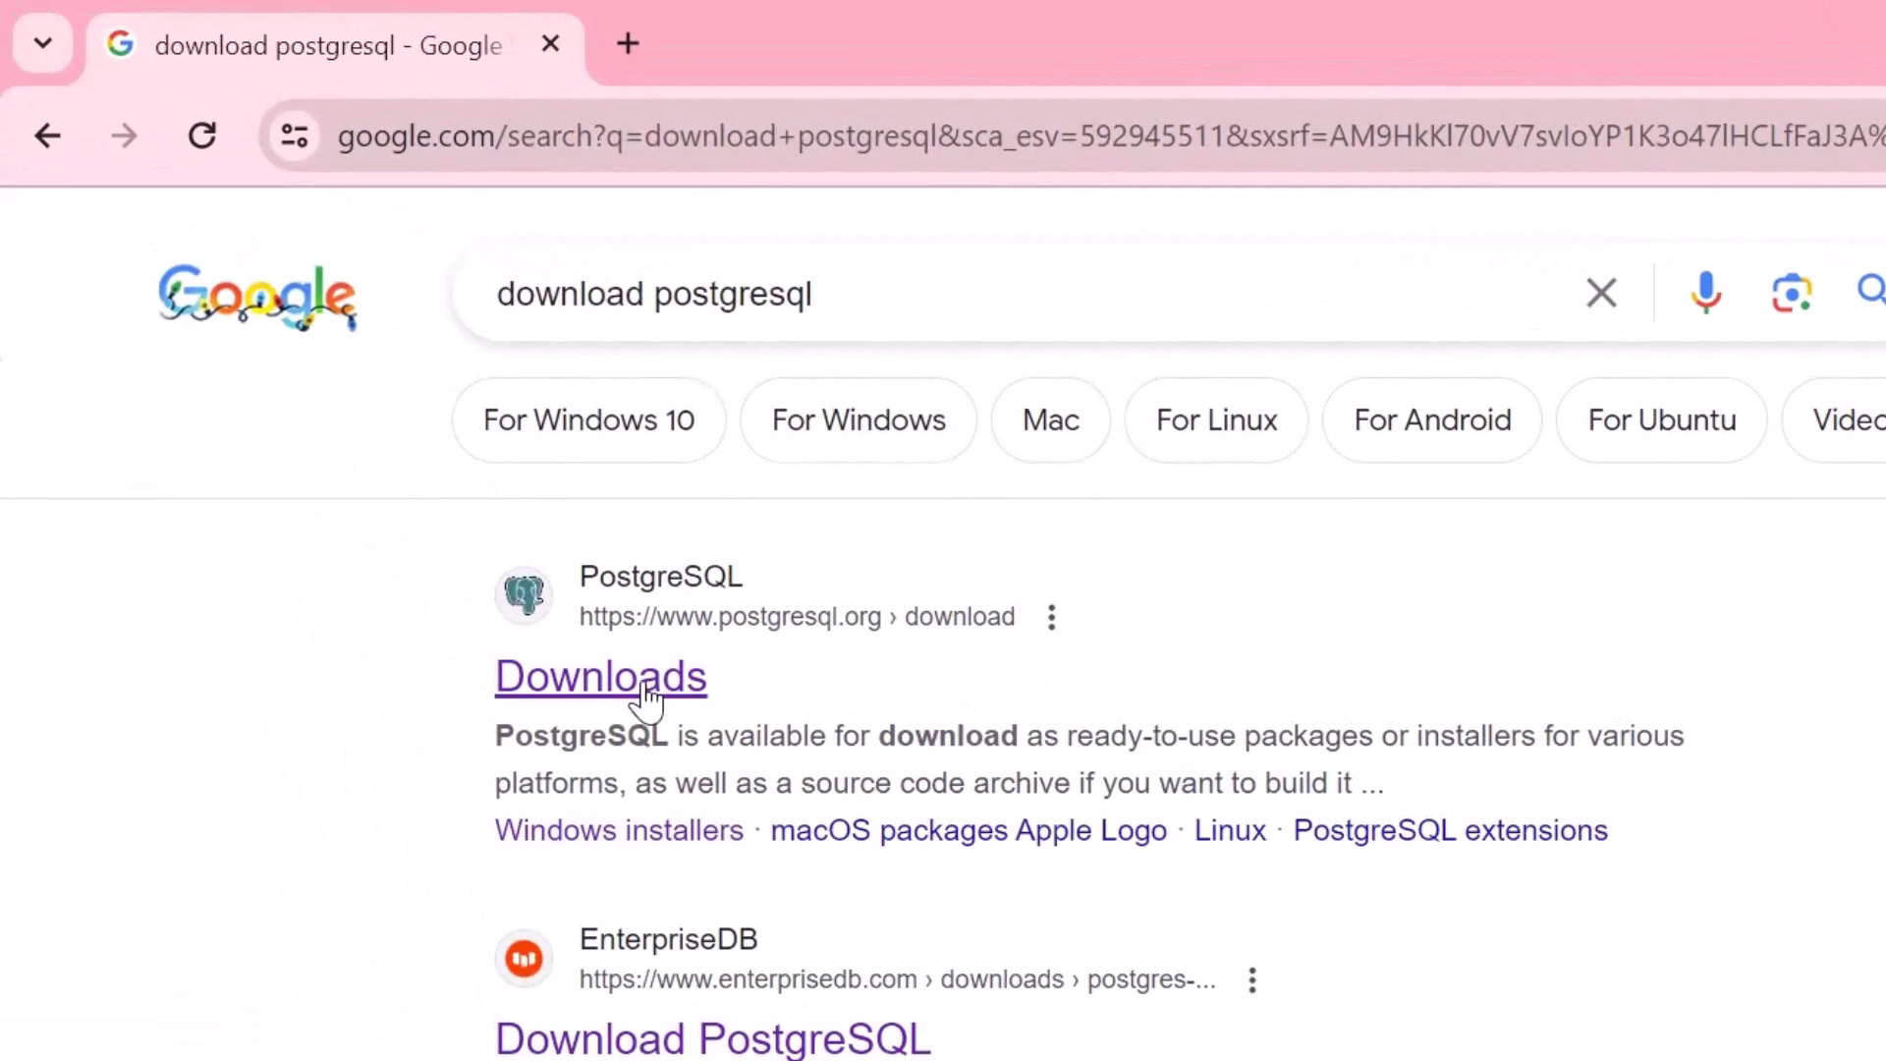
pyautogui.click(645, 695)
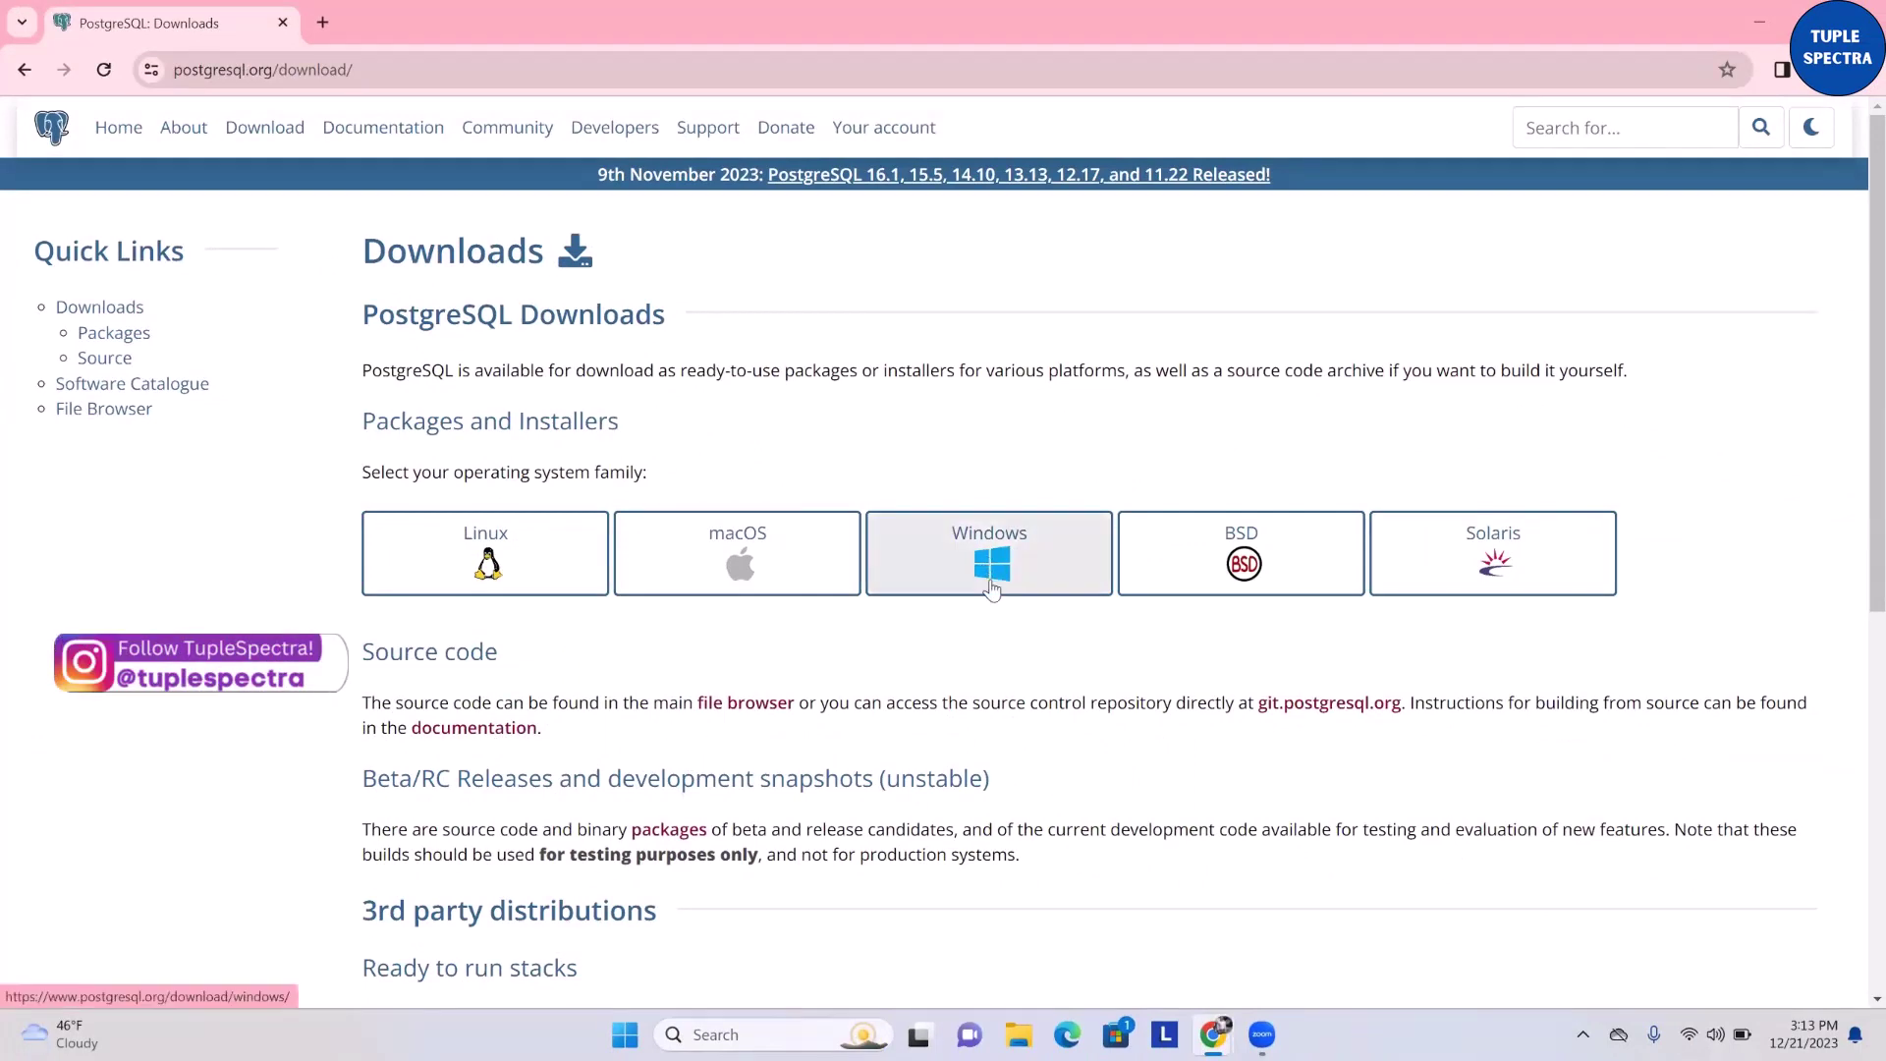
pyautogui.click(994, 562)
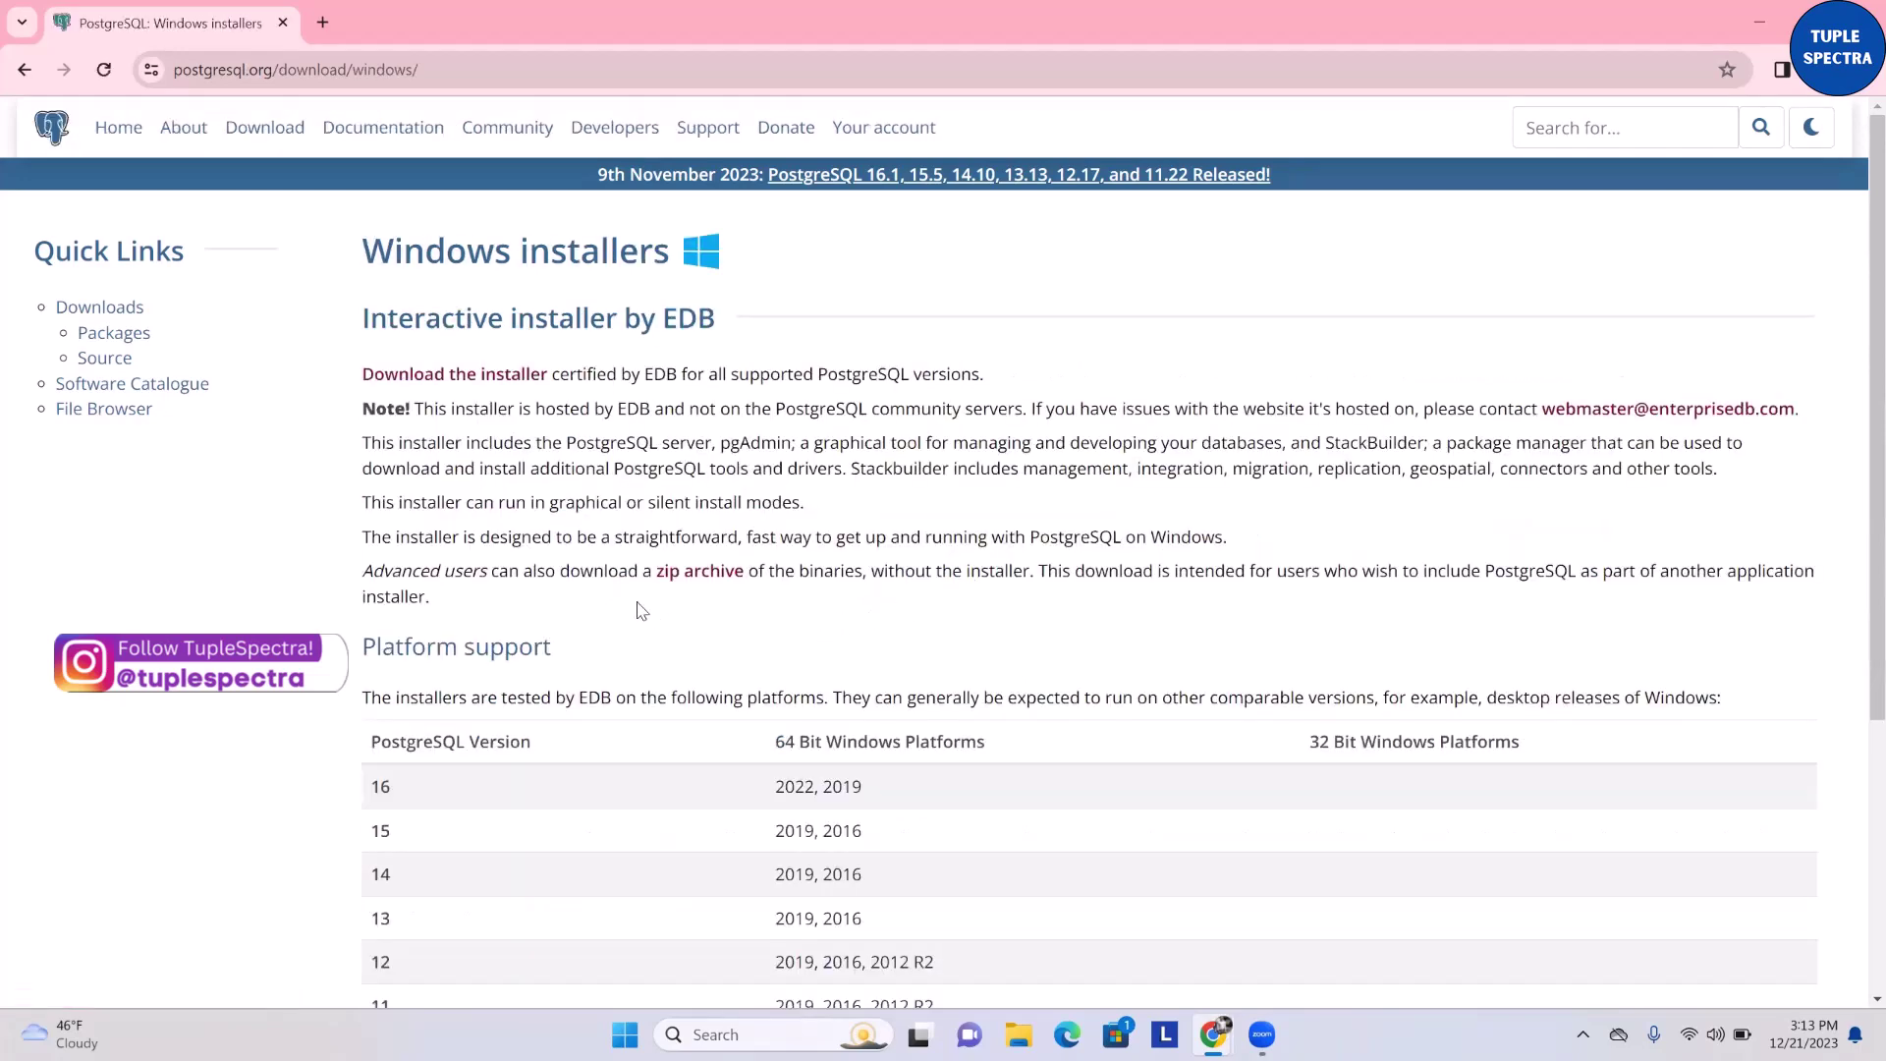
# - Examine the platform support table to compare which PostgreSQL versions cover 64-bit and 32-bit Windows
pyautogui.scroll(-1, 640, 610)
pyautogui.scroll(-1, 638, 604)
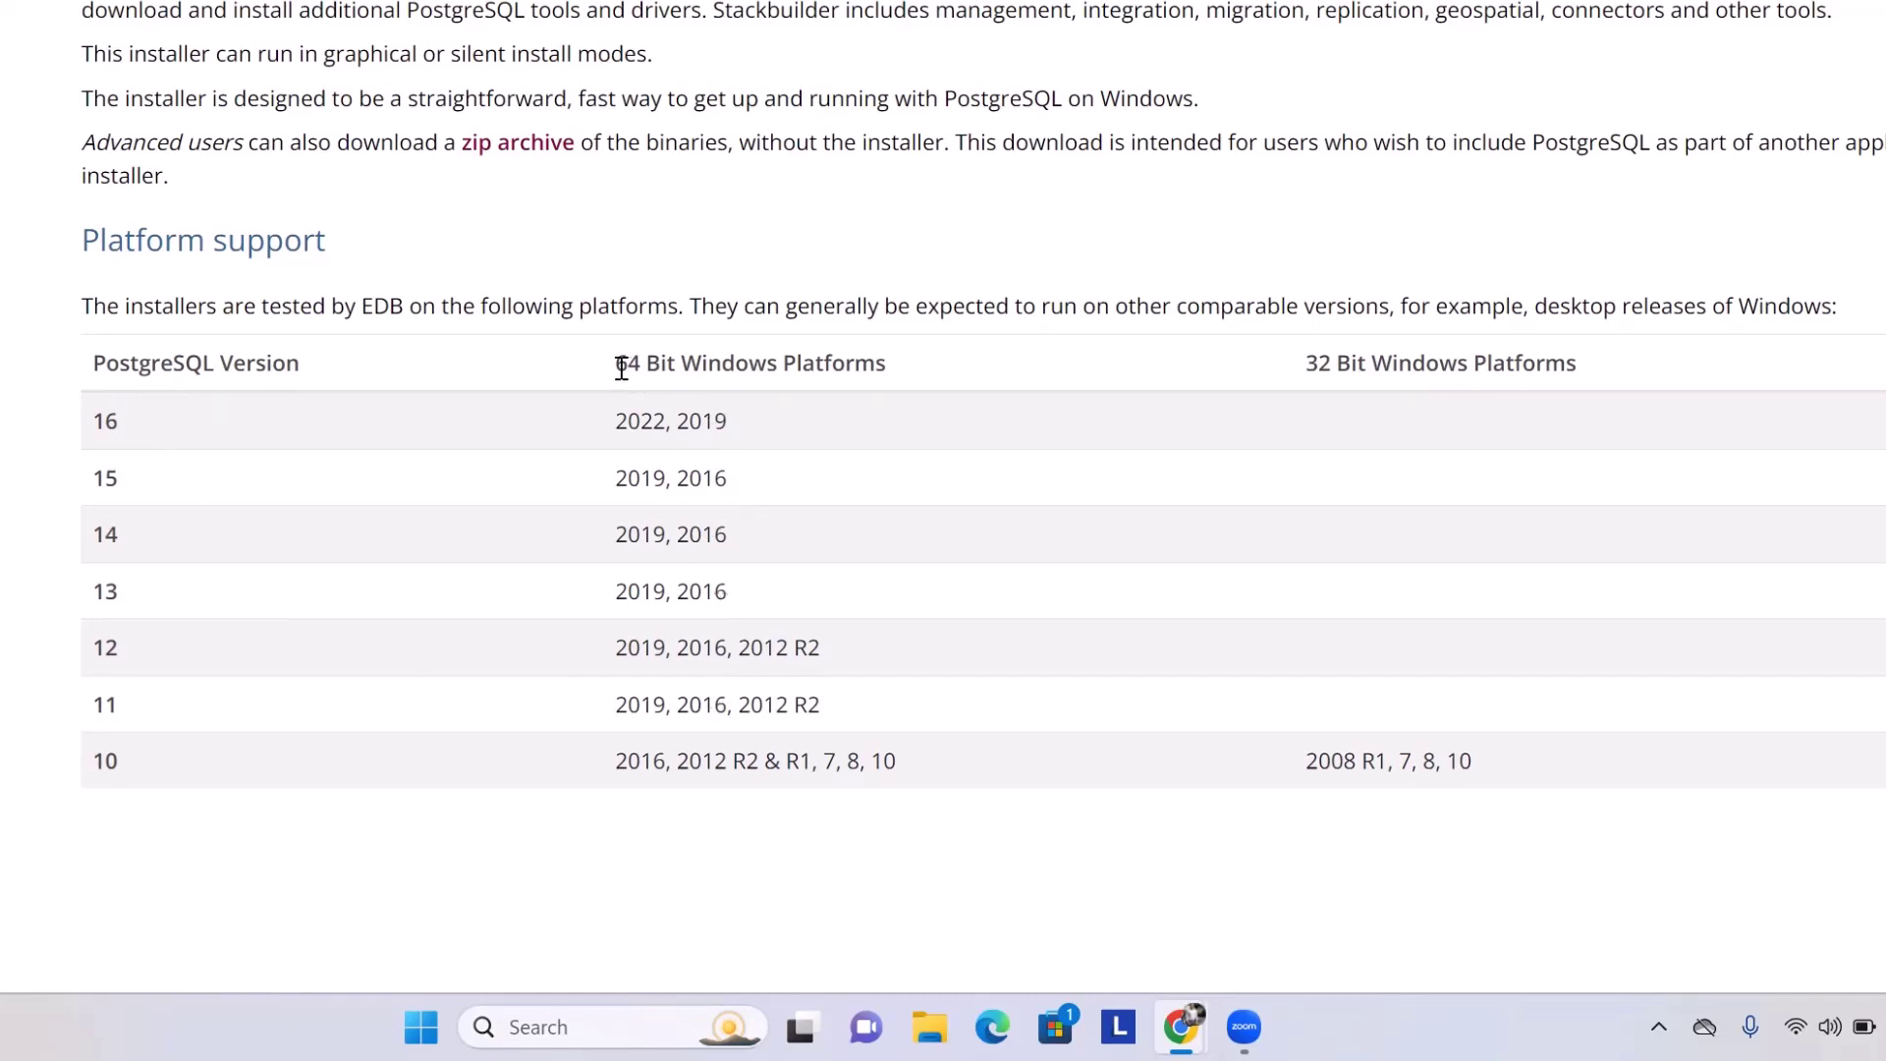
pyautogui.moveTo(622, 367); pyautogui.dragTo(769, 366)
pyautogui.moveTo(1316, 365); pyautogui.dragTo(1475, 365)
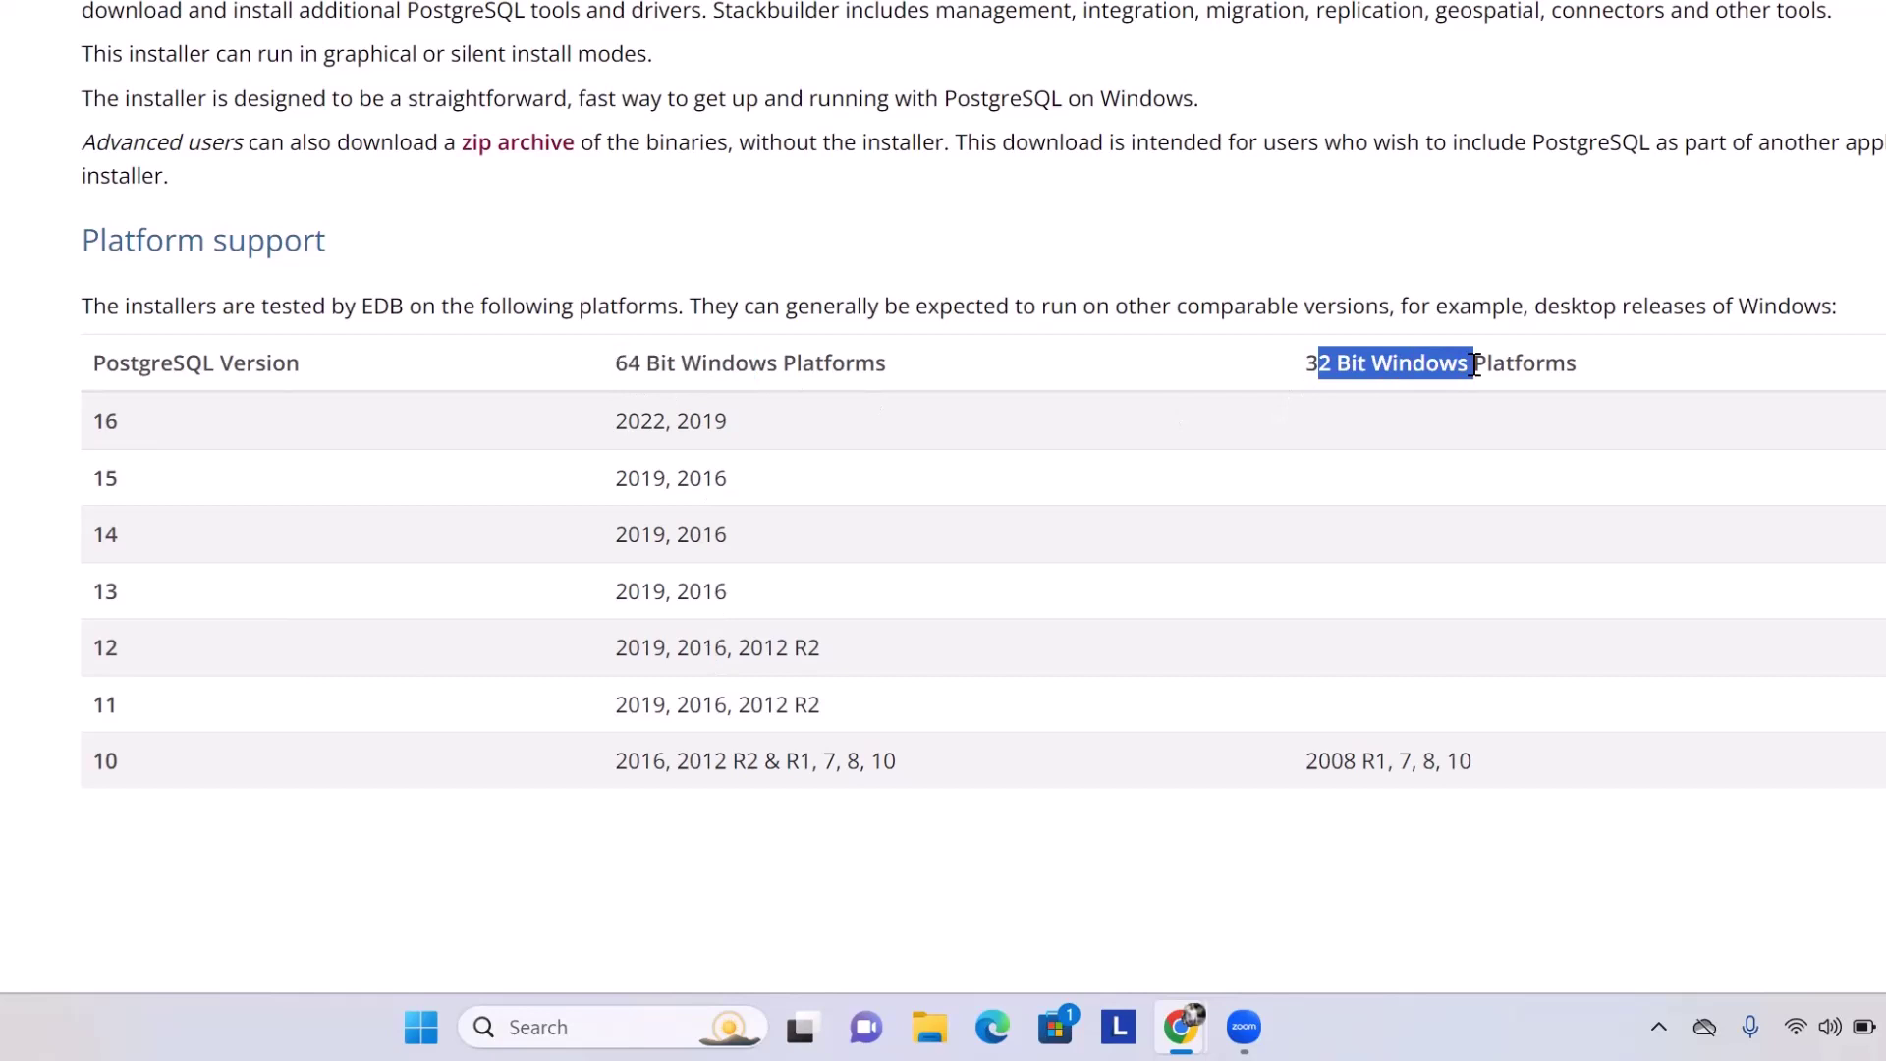
pyautogui.moveTo(98, 419); pyautogui.dragTo(116, 417)
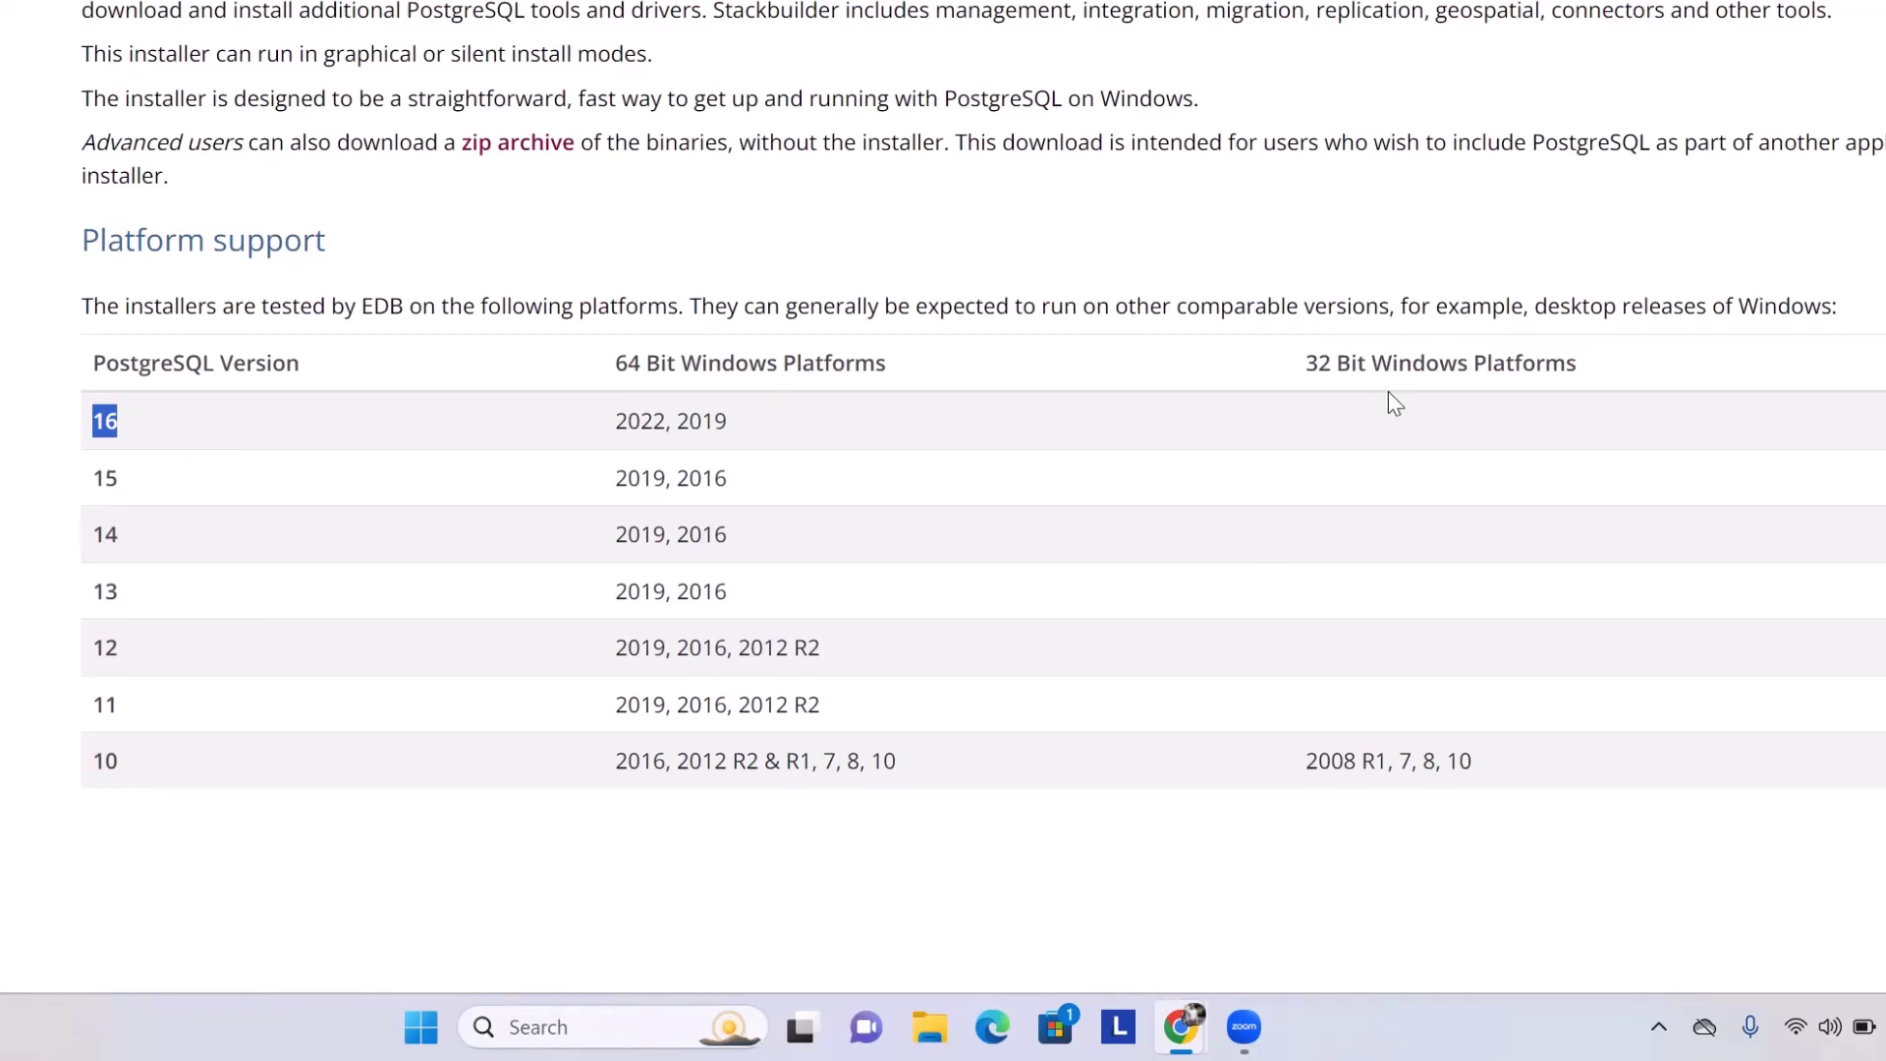
pyautogui.moveTo(1310, 364); pyautogui.dragTo(1358, 364)
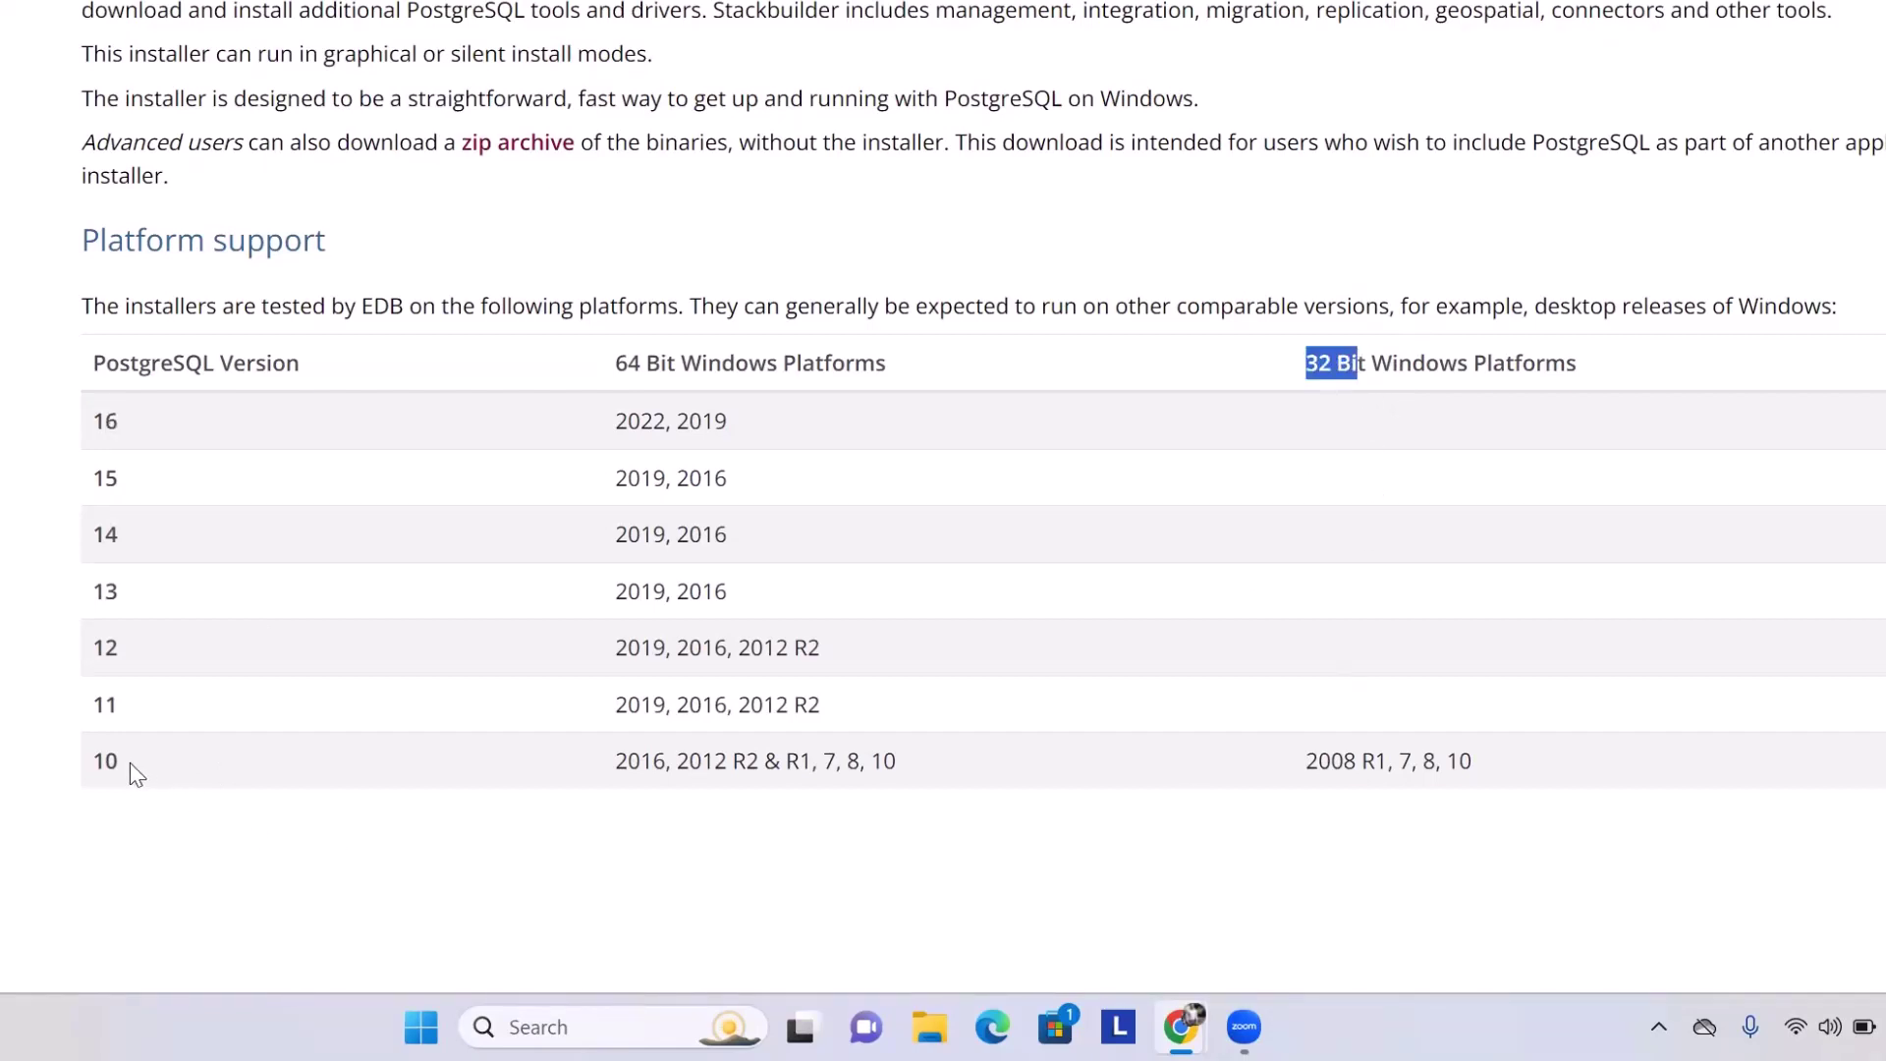
pyautogui.moveTo(130, 762); pyautogui.dragTo(88, 762)
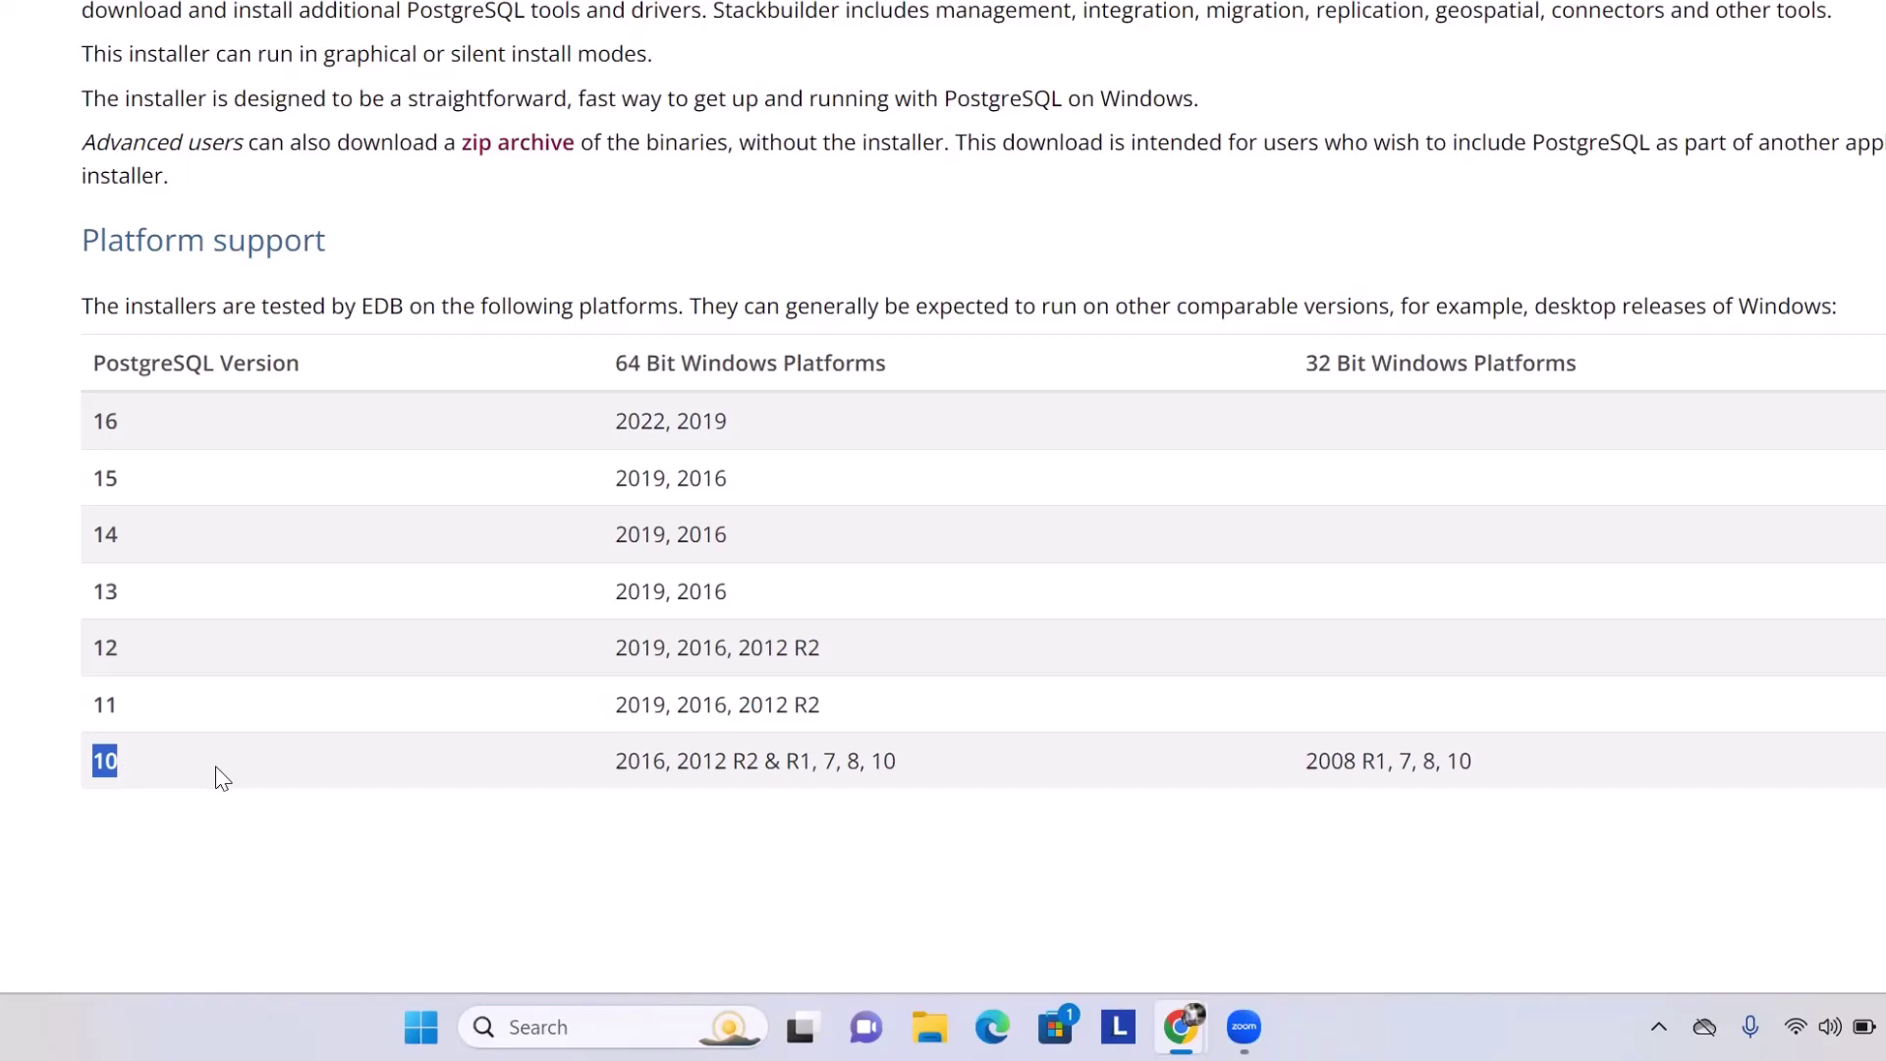
pyautogui.moveTo(618, 362); pyautogui.dragTo(845, 366)
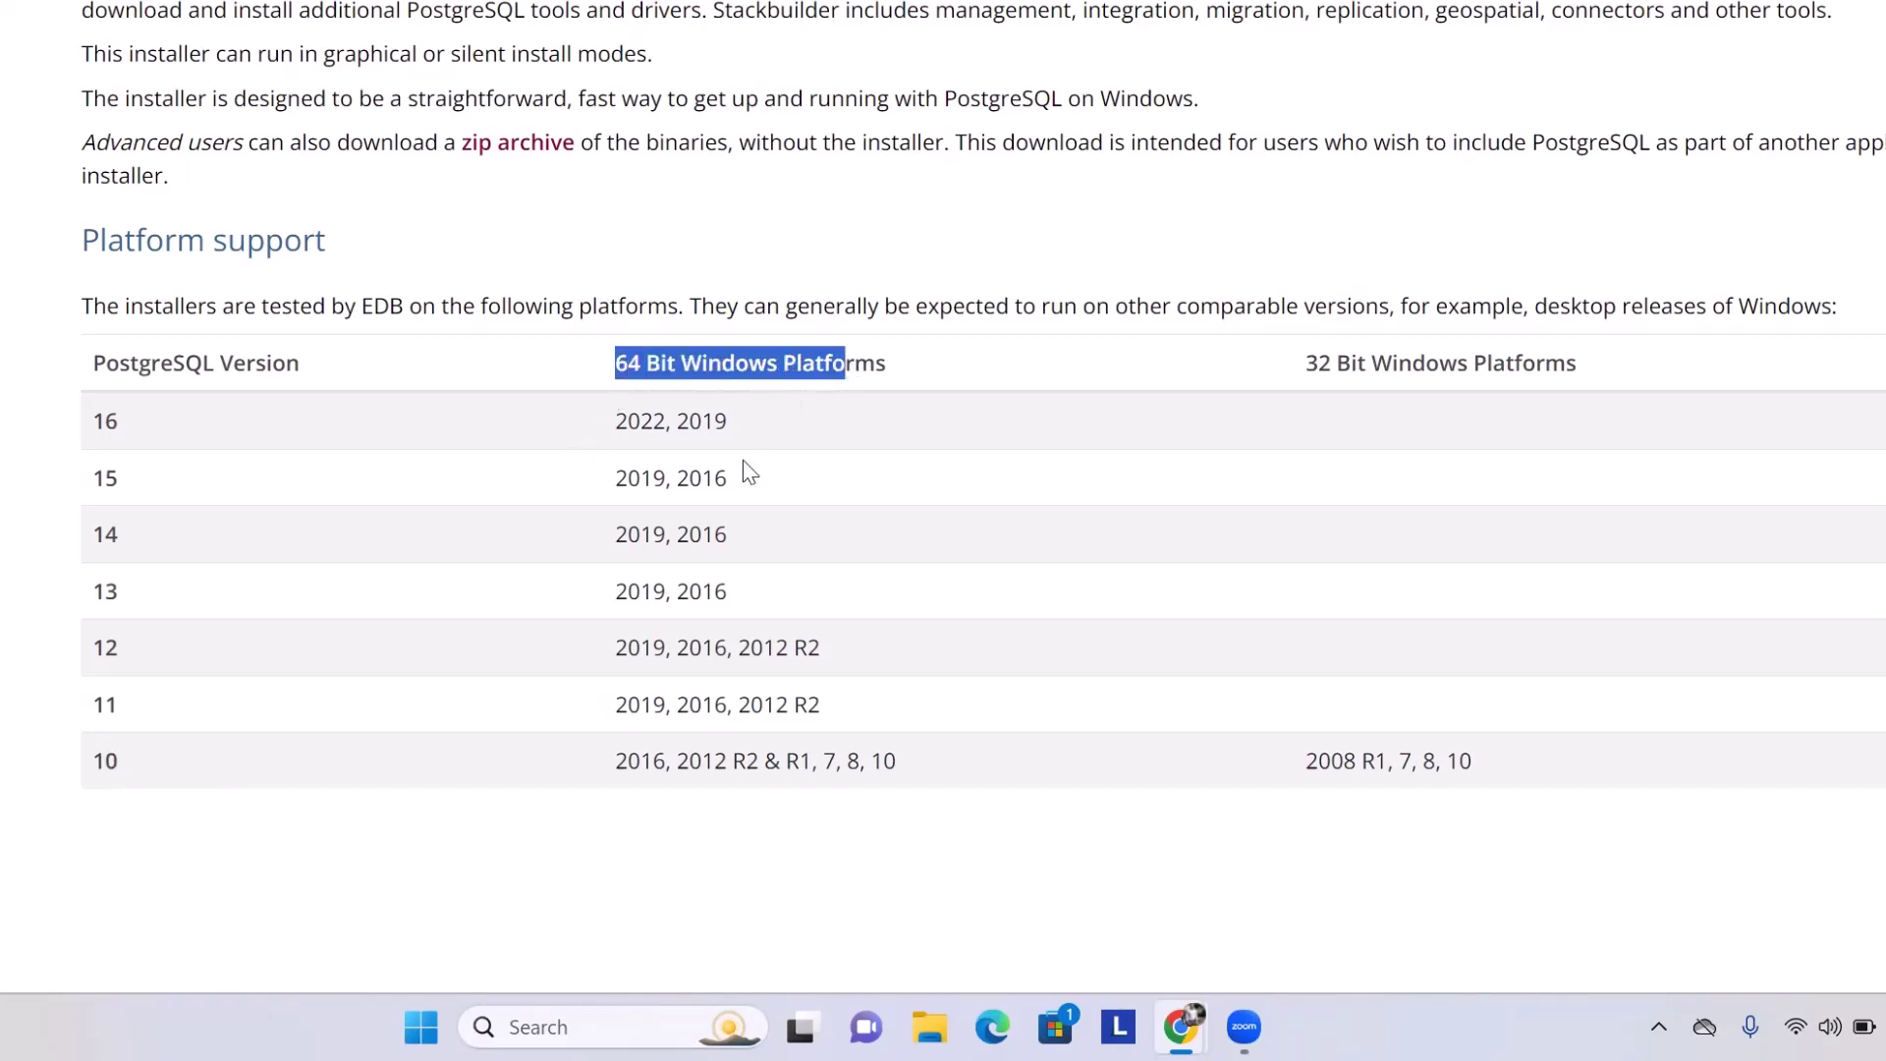
pyautogui.moveTo(88, 420); pyautogui.dragTo(134, 432)
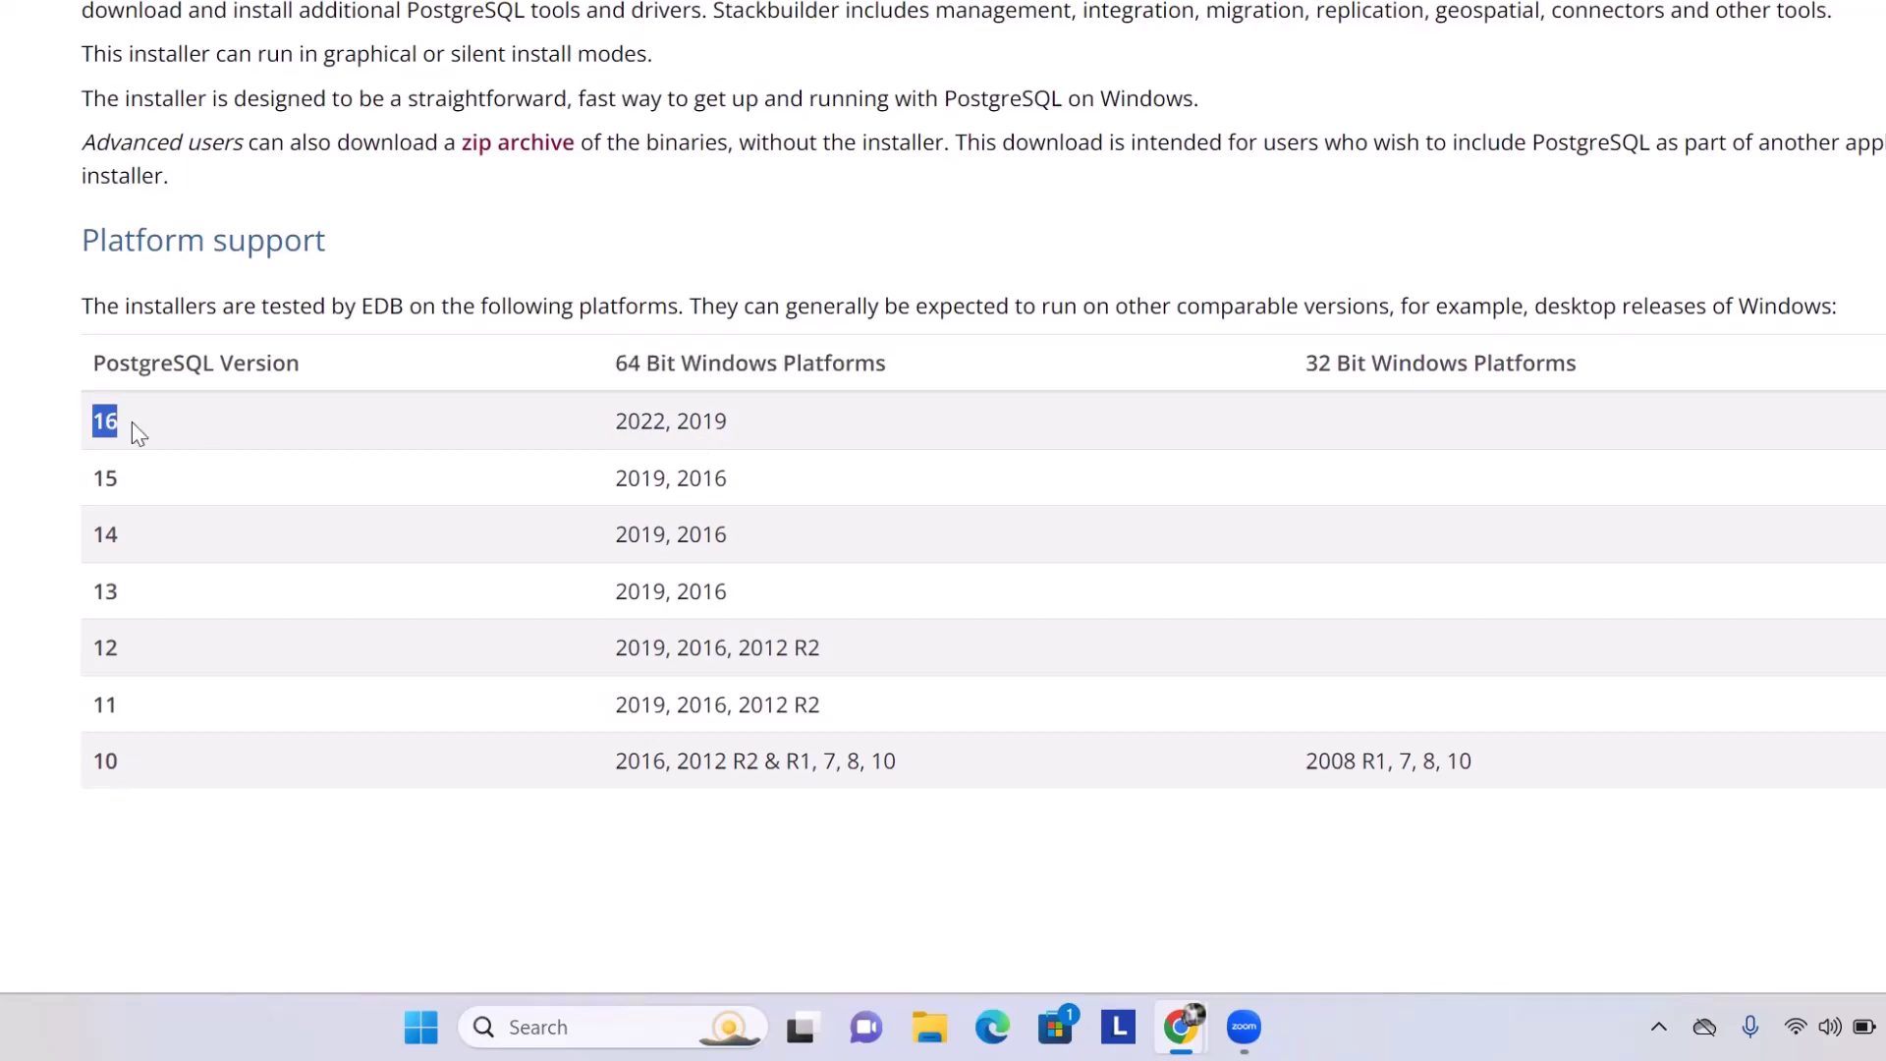
# - Open EDB's installer download page and download PostgreSQL 16.1 for Windows x86-64
pyautogui.scroll(3, 275, 555)
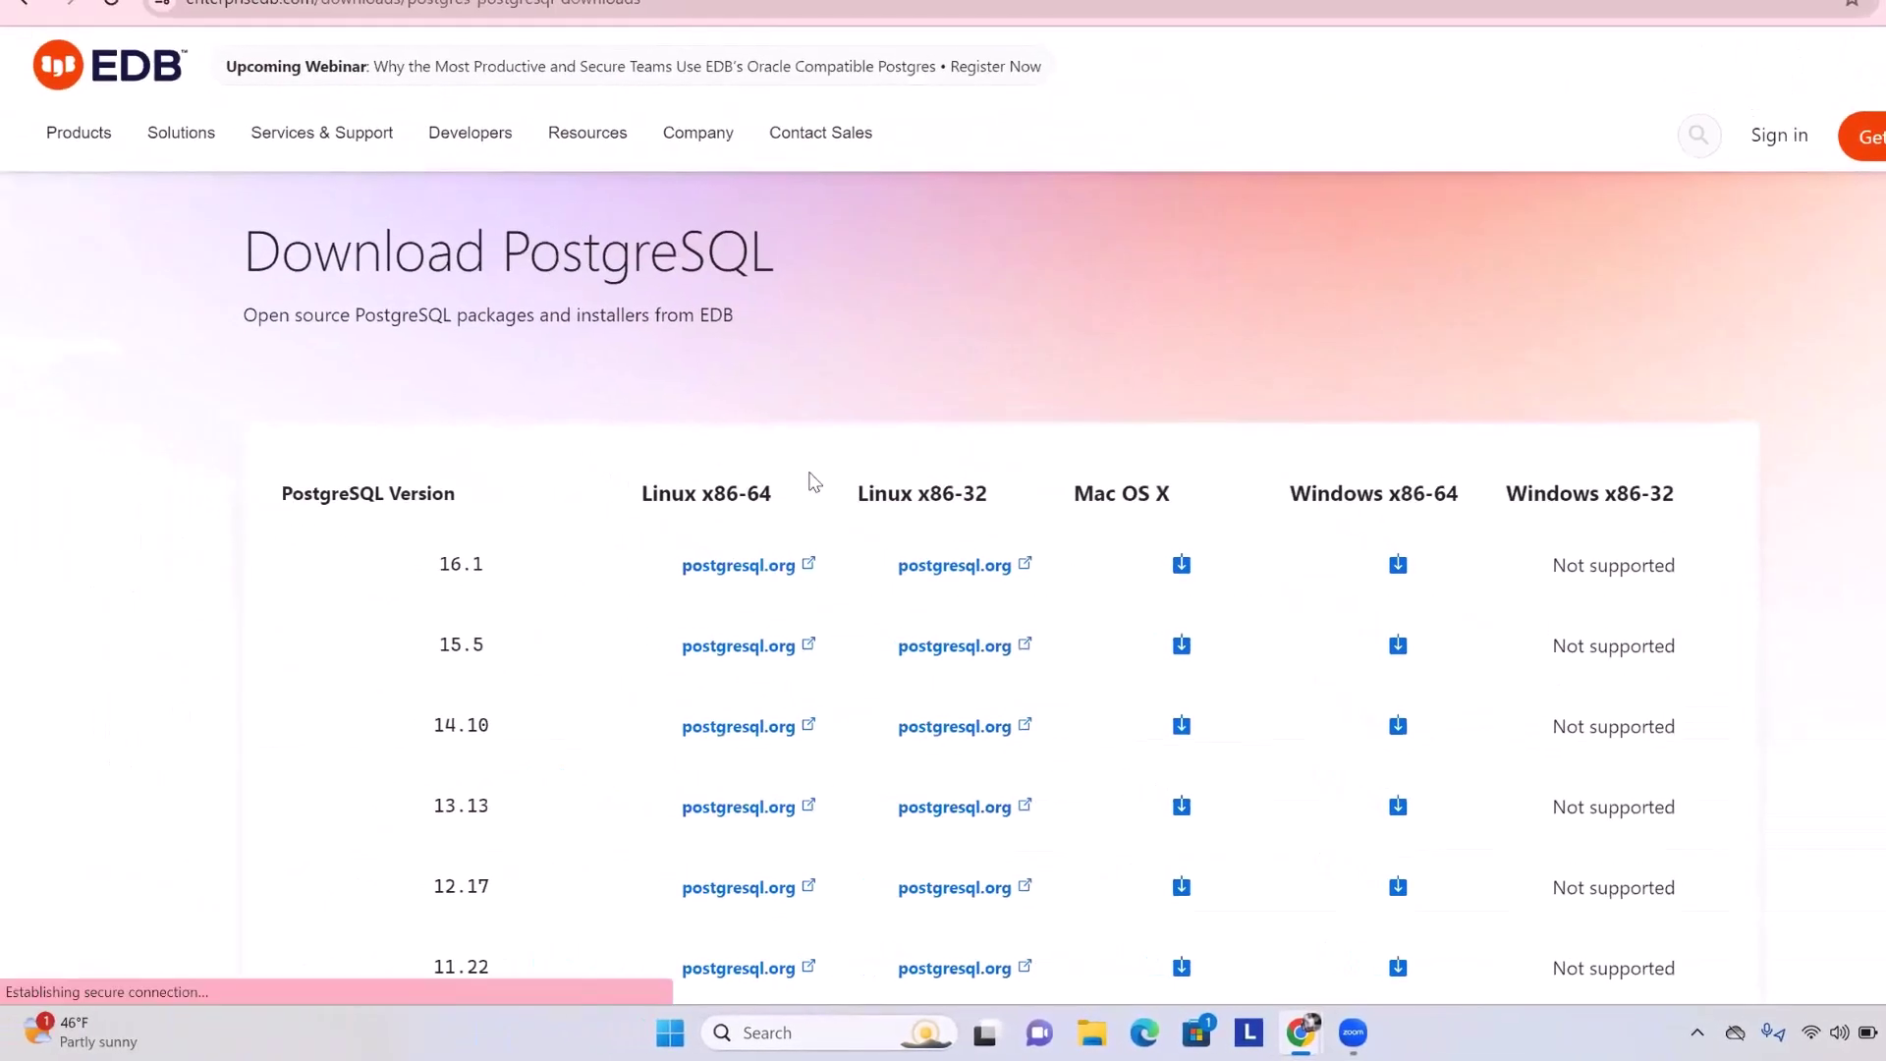
pyautogui.scroll(-3, 815, 383)
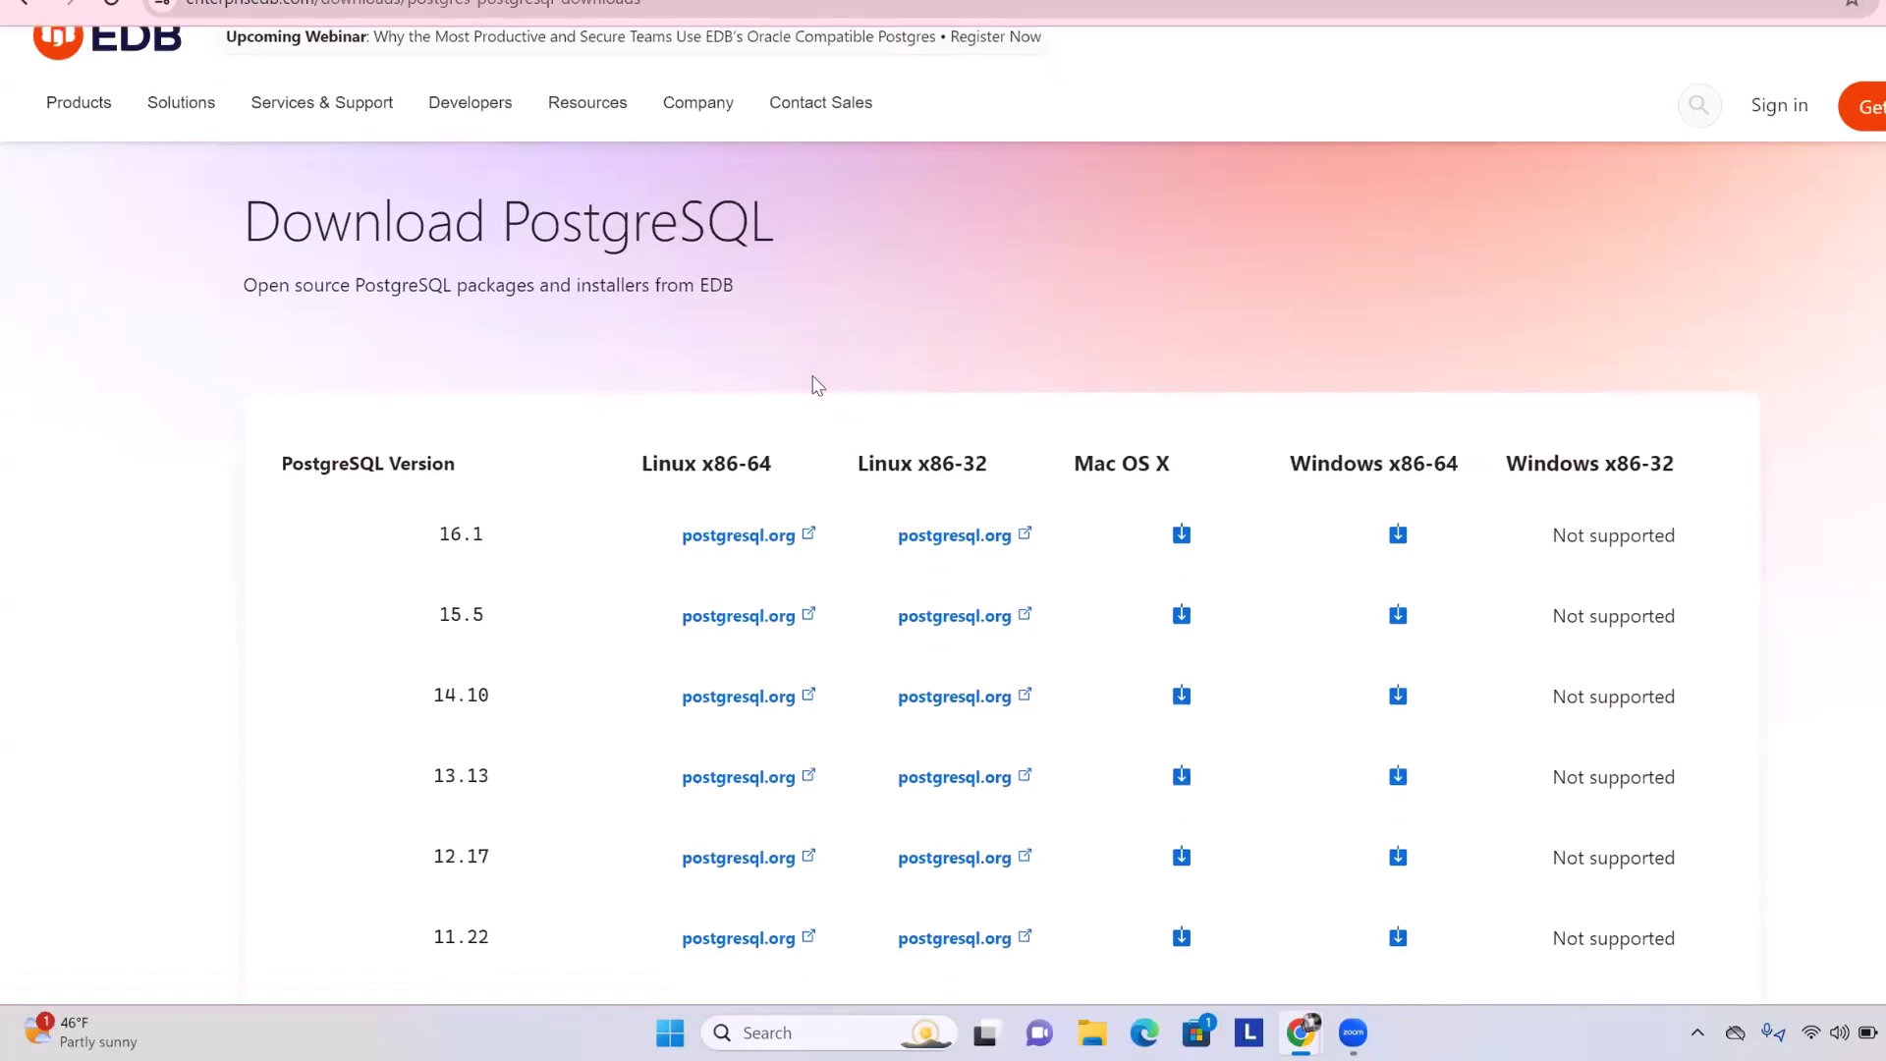
pyautogui.scroll(-2, 485, 445)
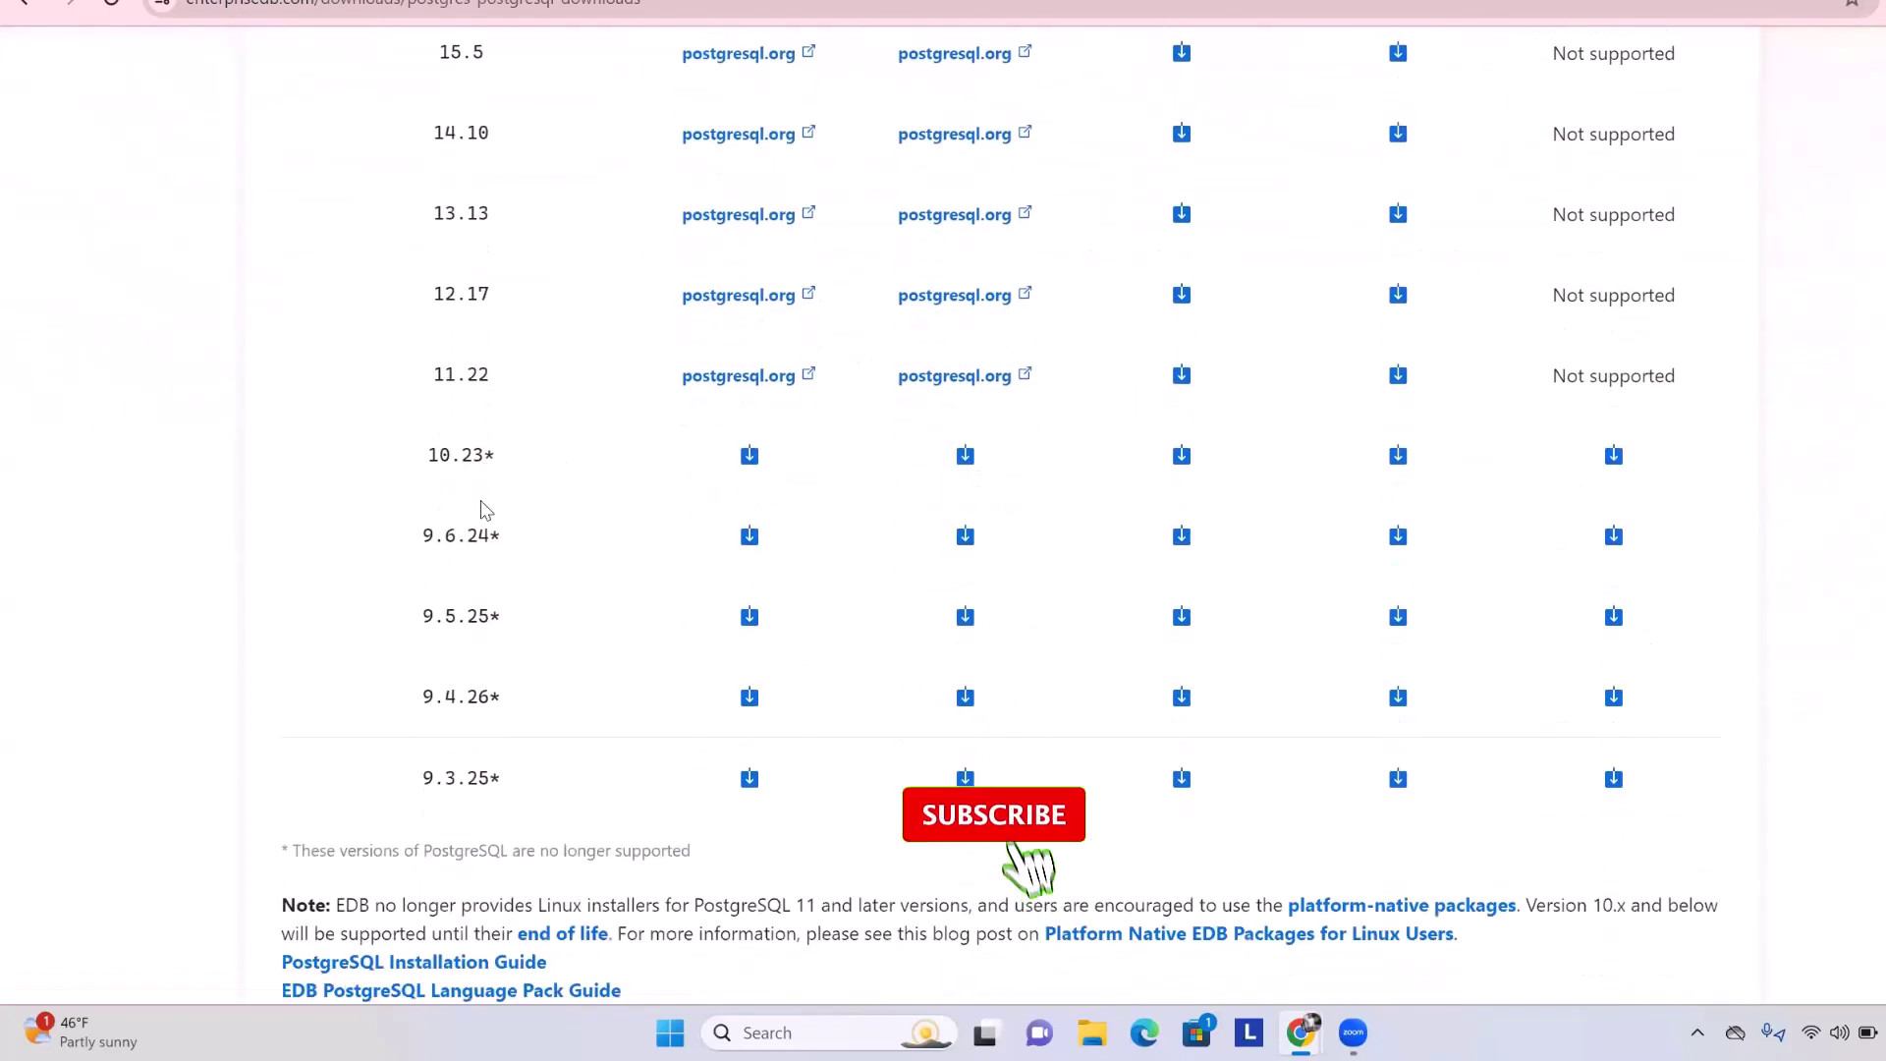
pyautogui.scroll(3, 484, 505)
pyautogui.moveTo(440, 329); pyautogui.dragTo(496, 334)
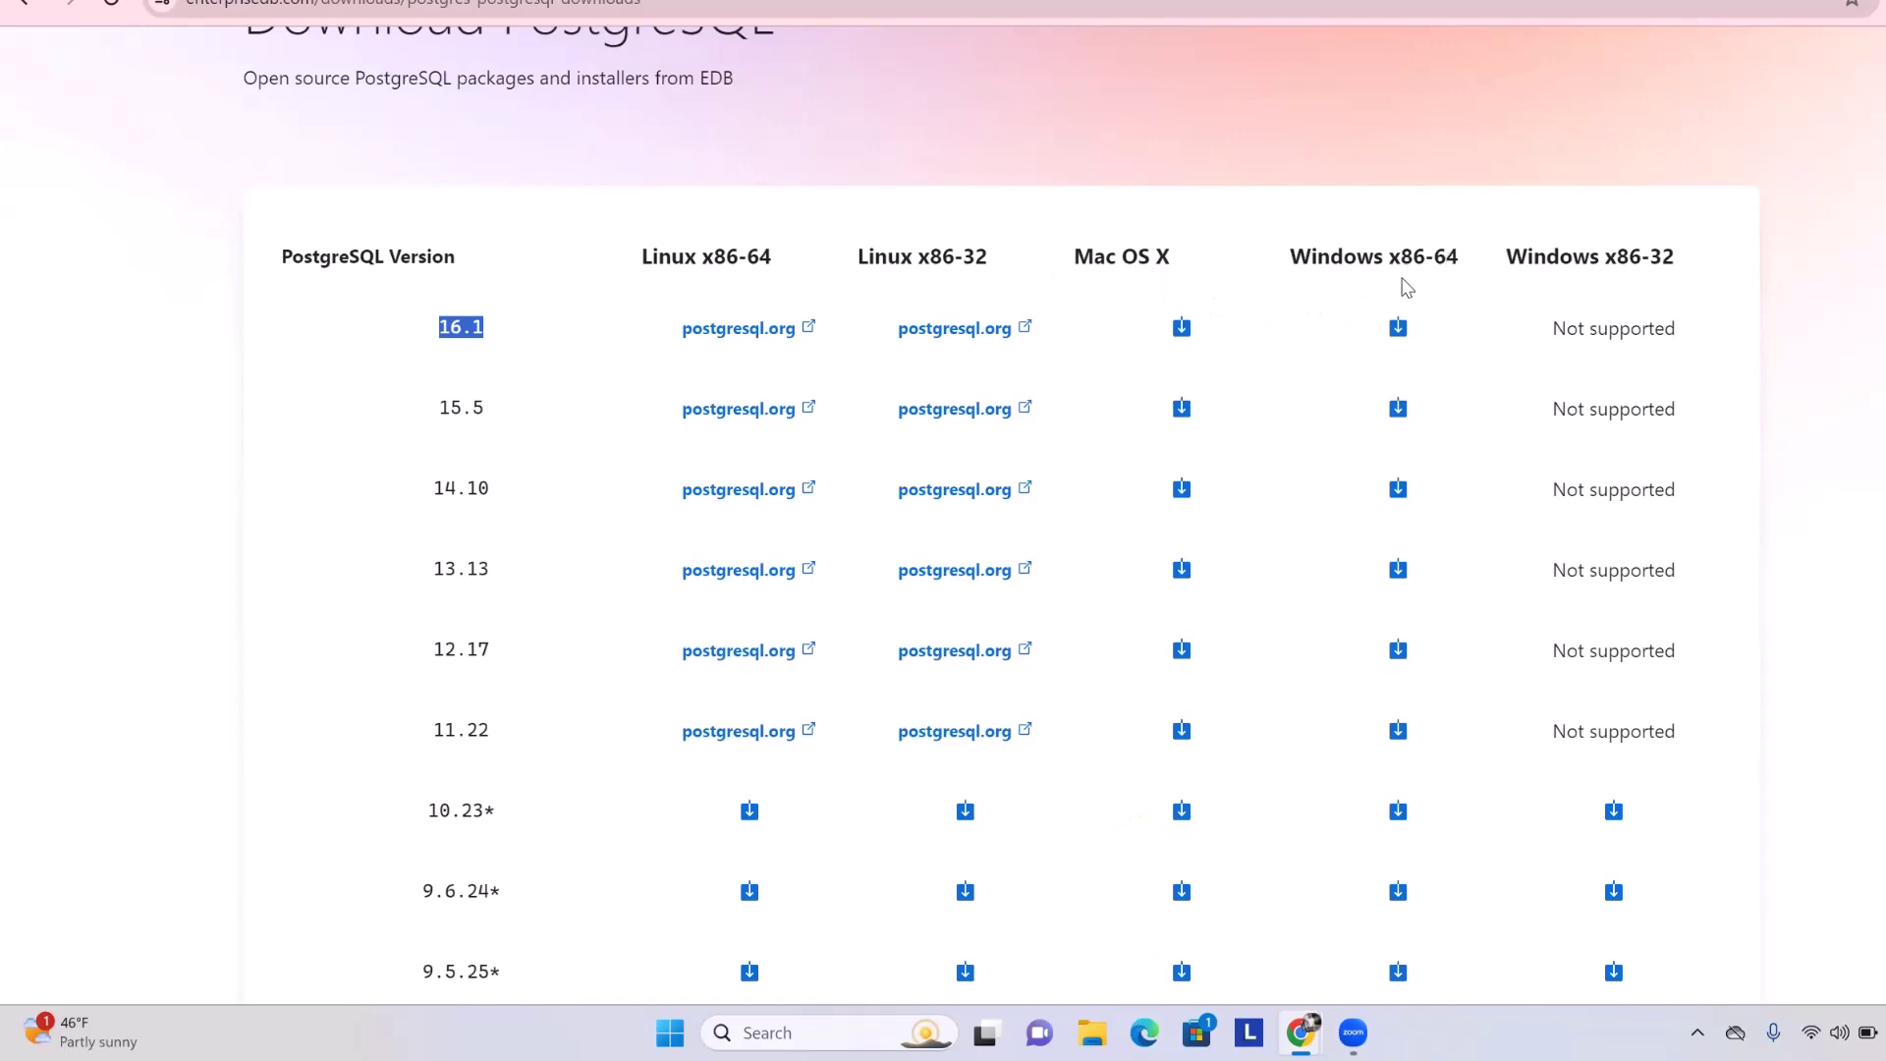
pyautogui.moveTo(1291, 258); pyautogui.dragTo(1467, 262)
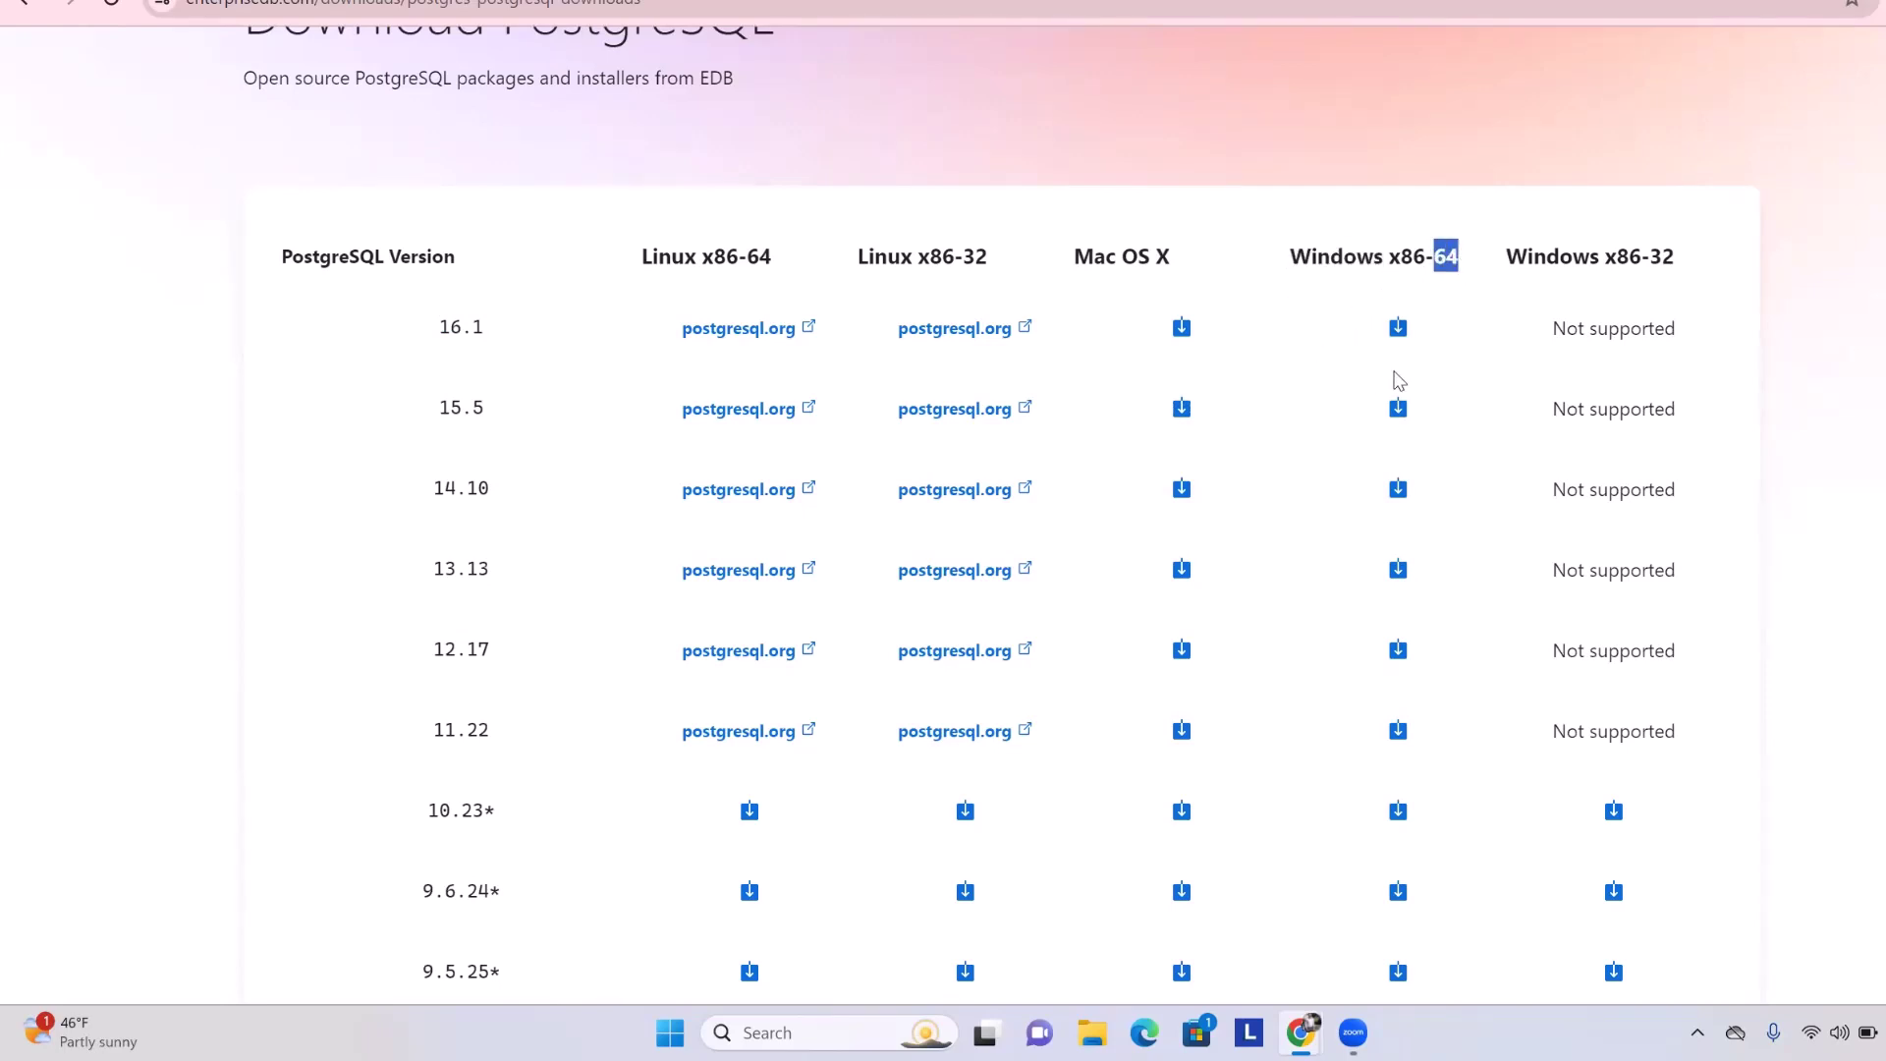
pyautogui.moveTo(1681, 258); pyautogui.dragTo(1548, 259)
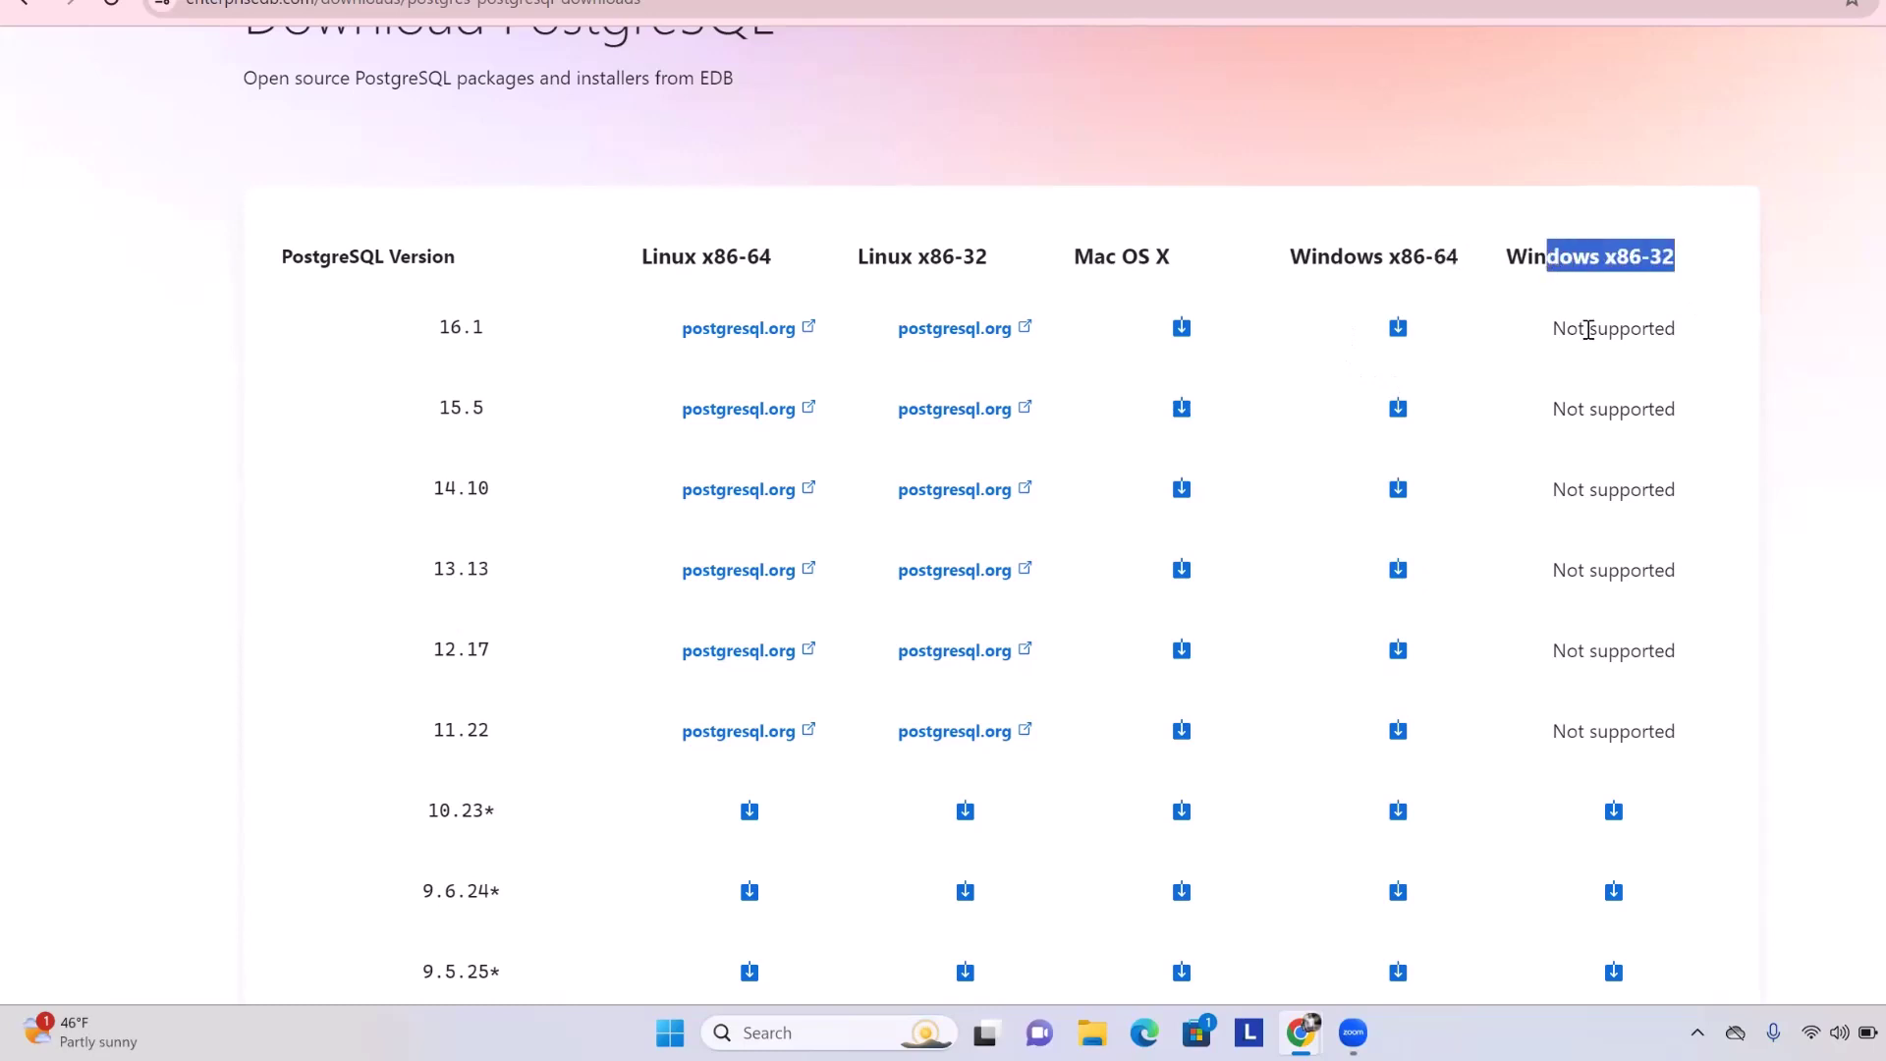
pyautogui.moveTo(439, 329); pyautogui.dragTo(500, 341)
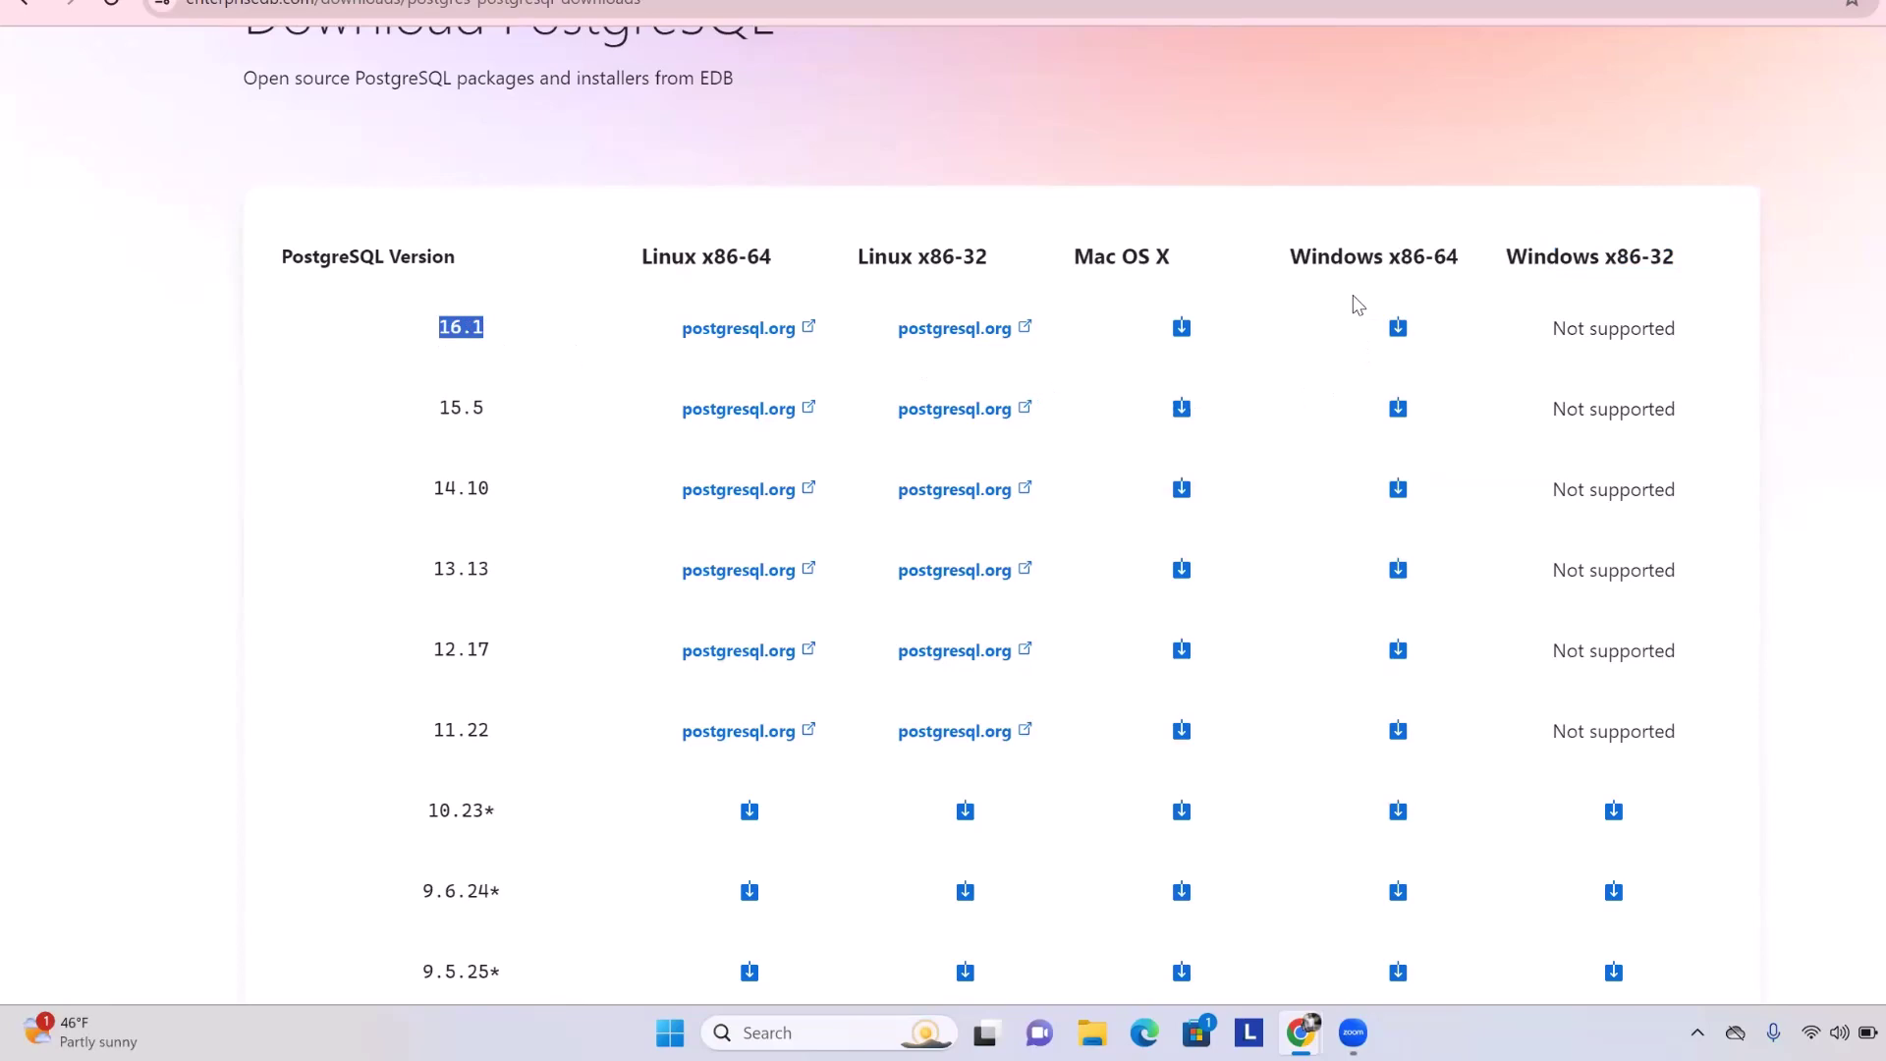
pyautogui.click(1398, 330)
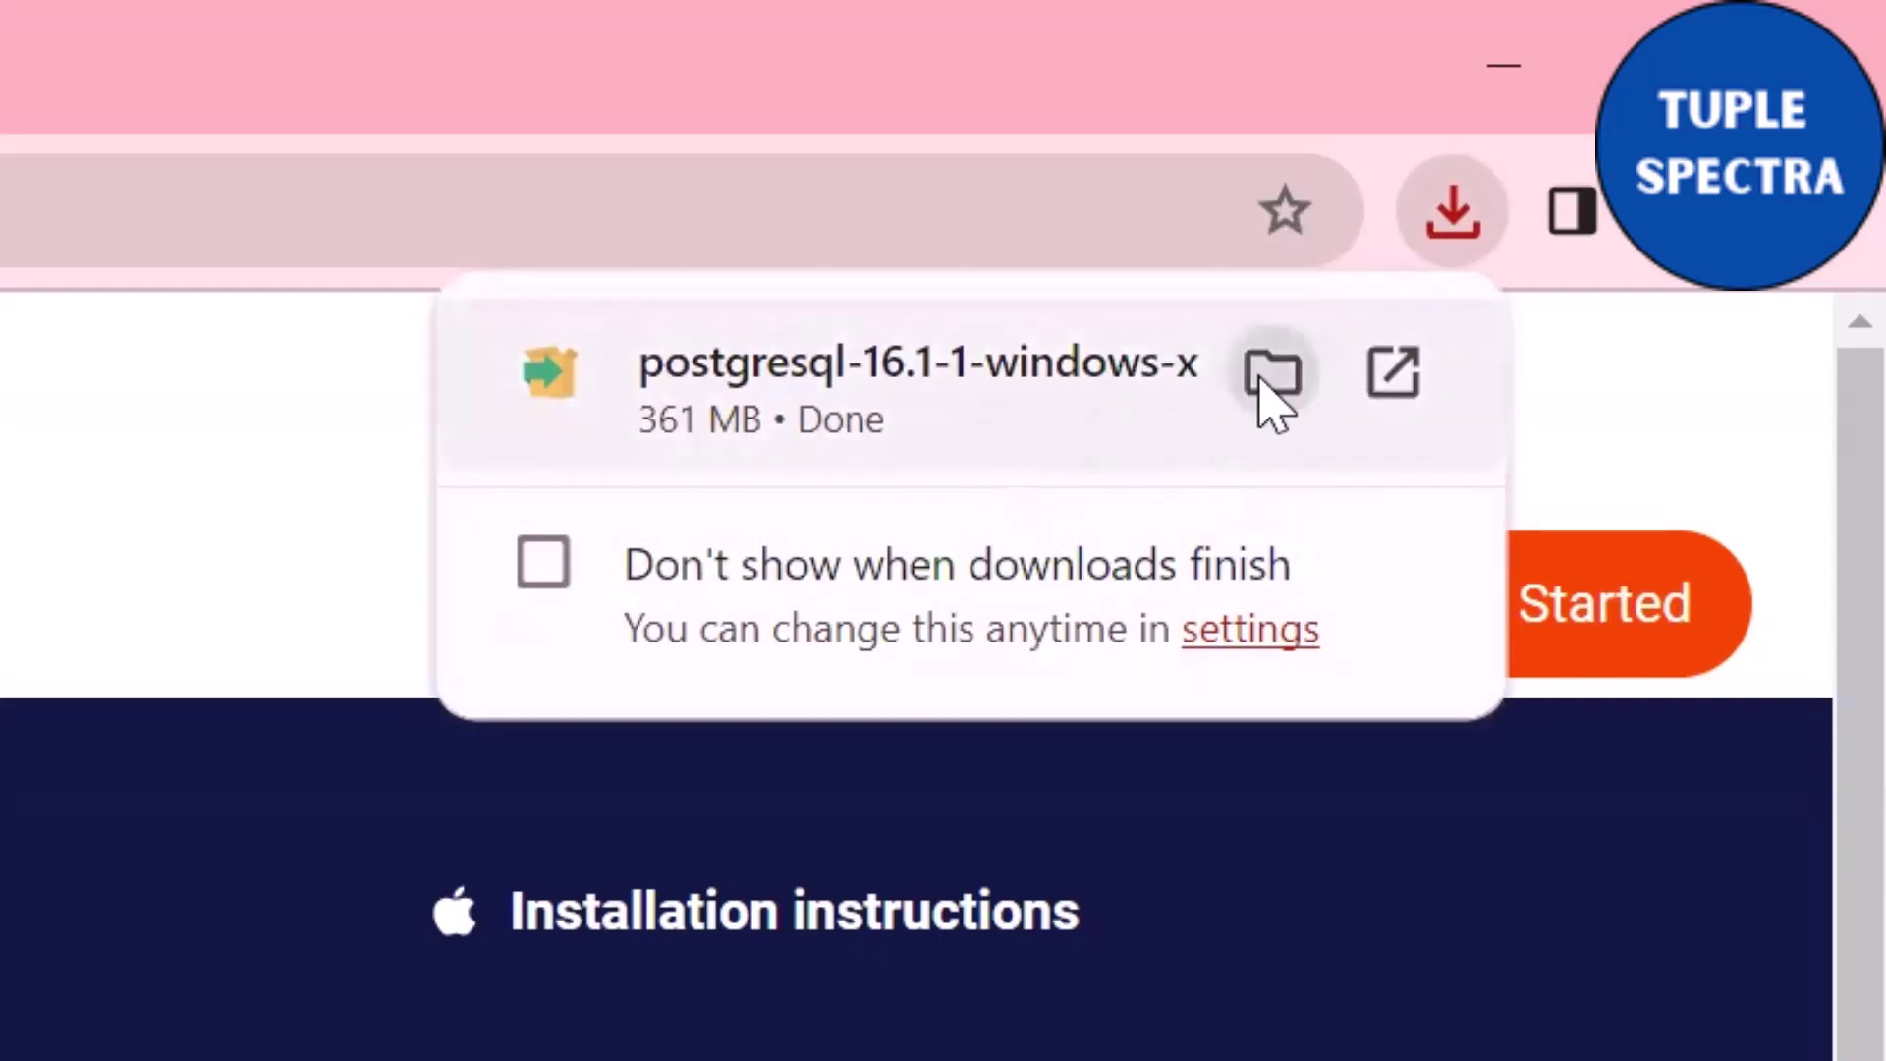
# - Show the downloaded postgresql-16.1-1-windows-x64 (1) installer in its folder, run it and continue past the welcome page
pyautogui.click(1267, 404)
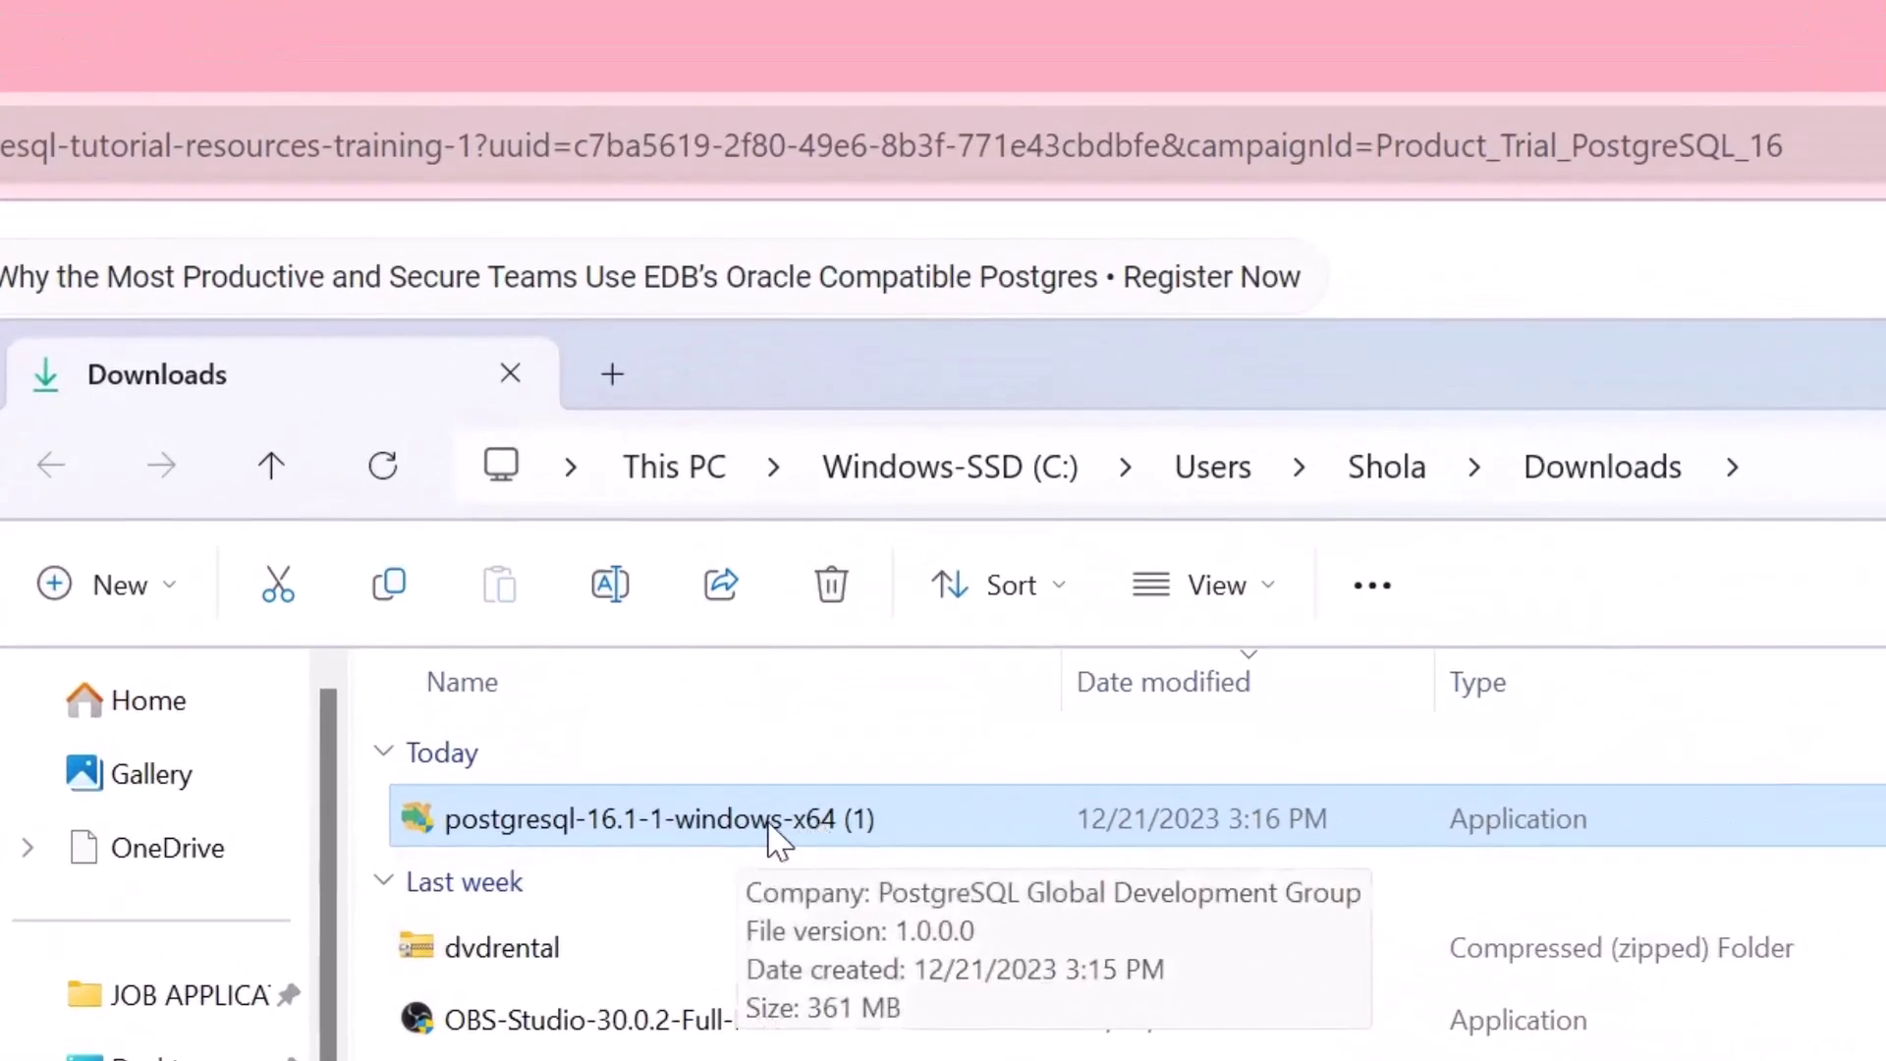
pyautogui.doubleClick(712, 825)
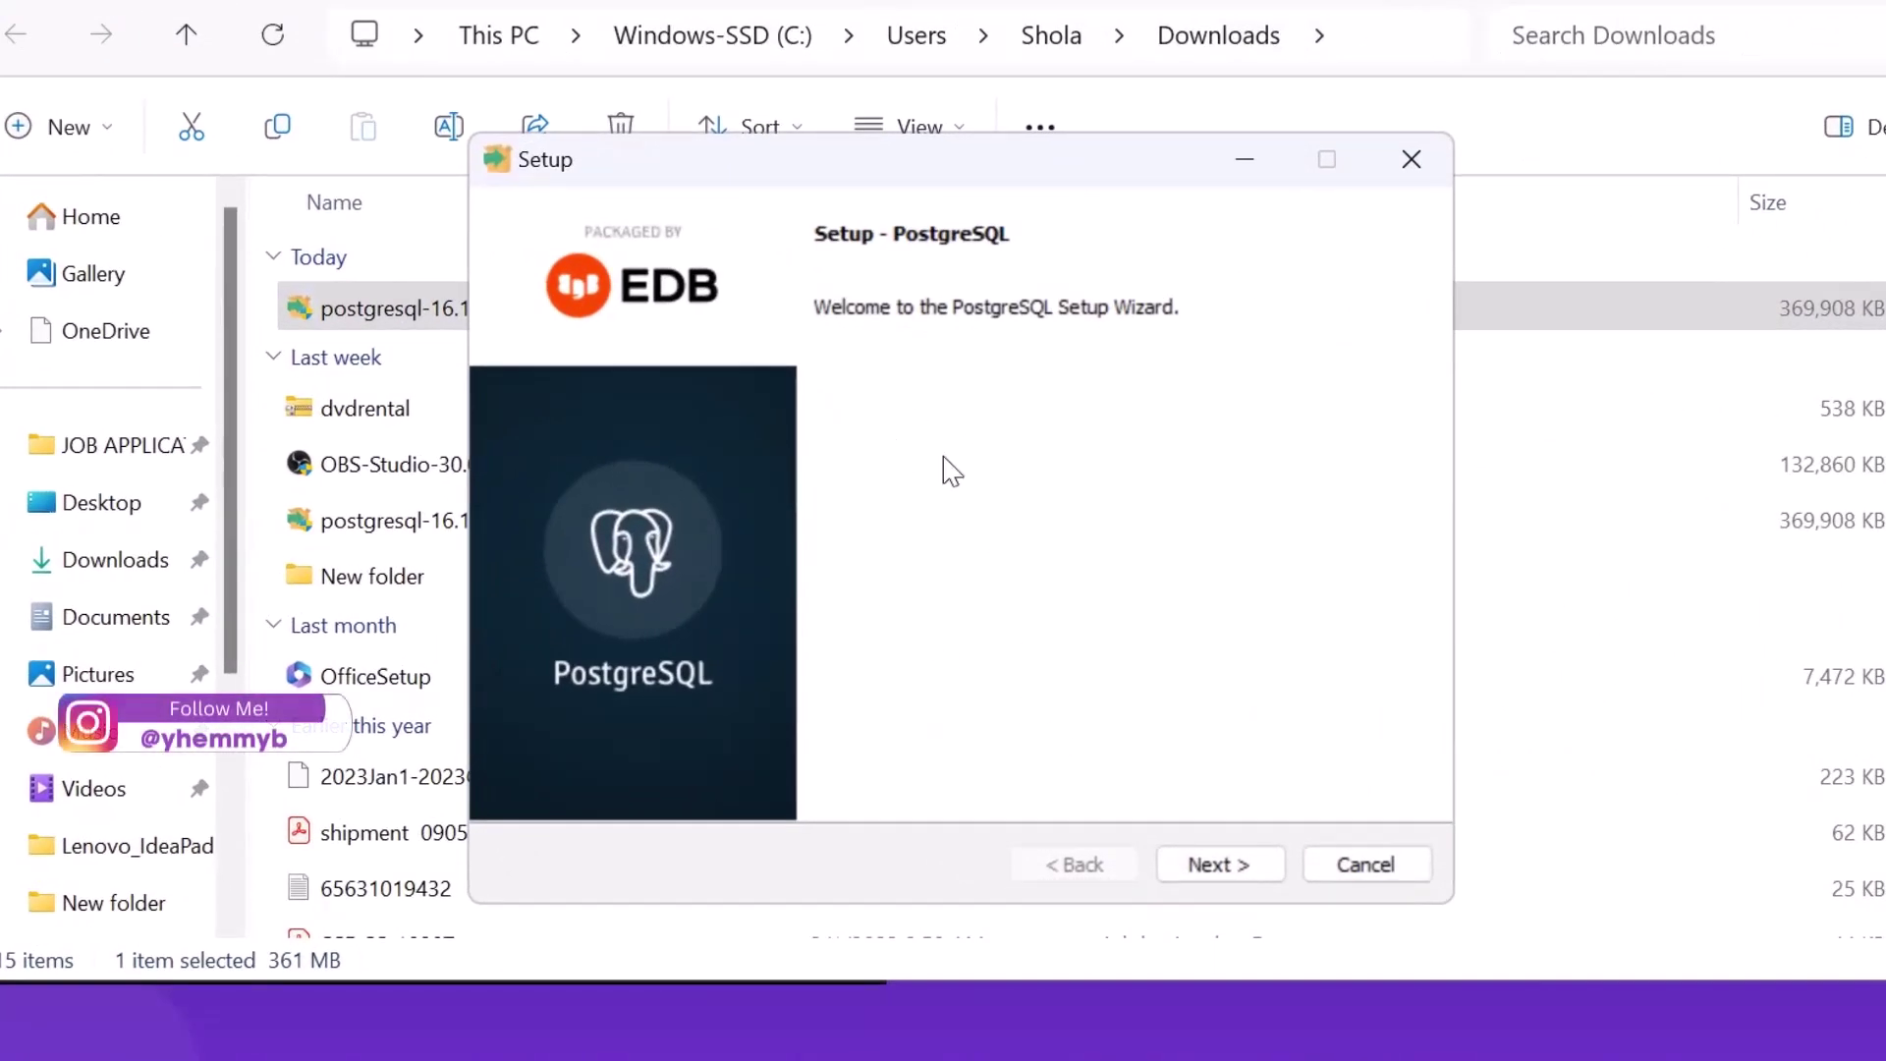
pyautogui.click(1211, 869)
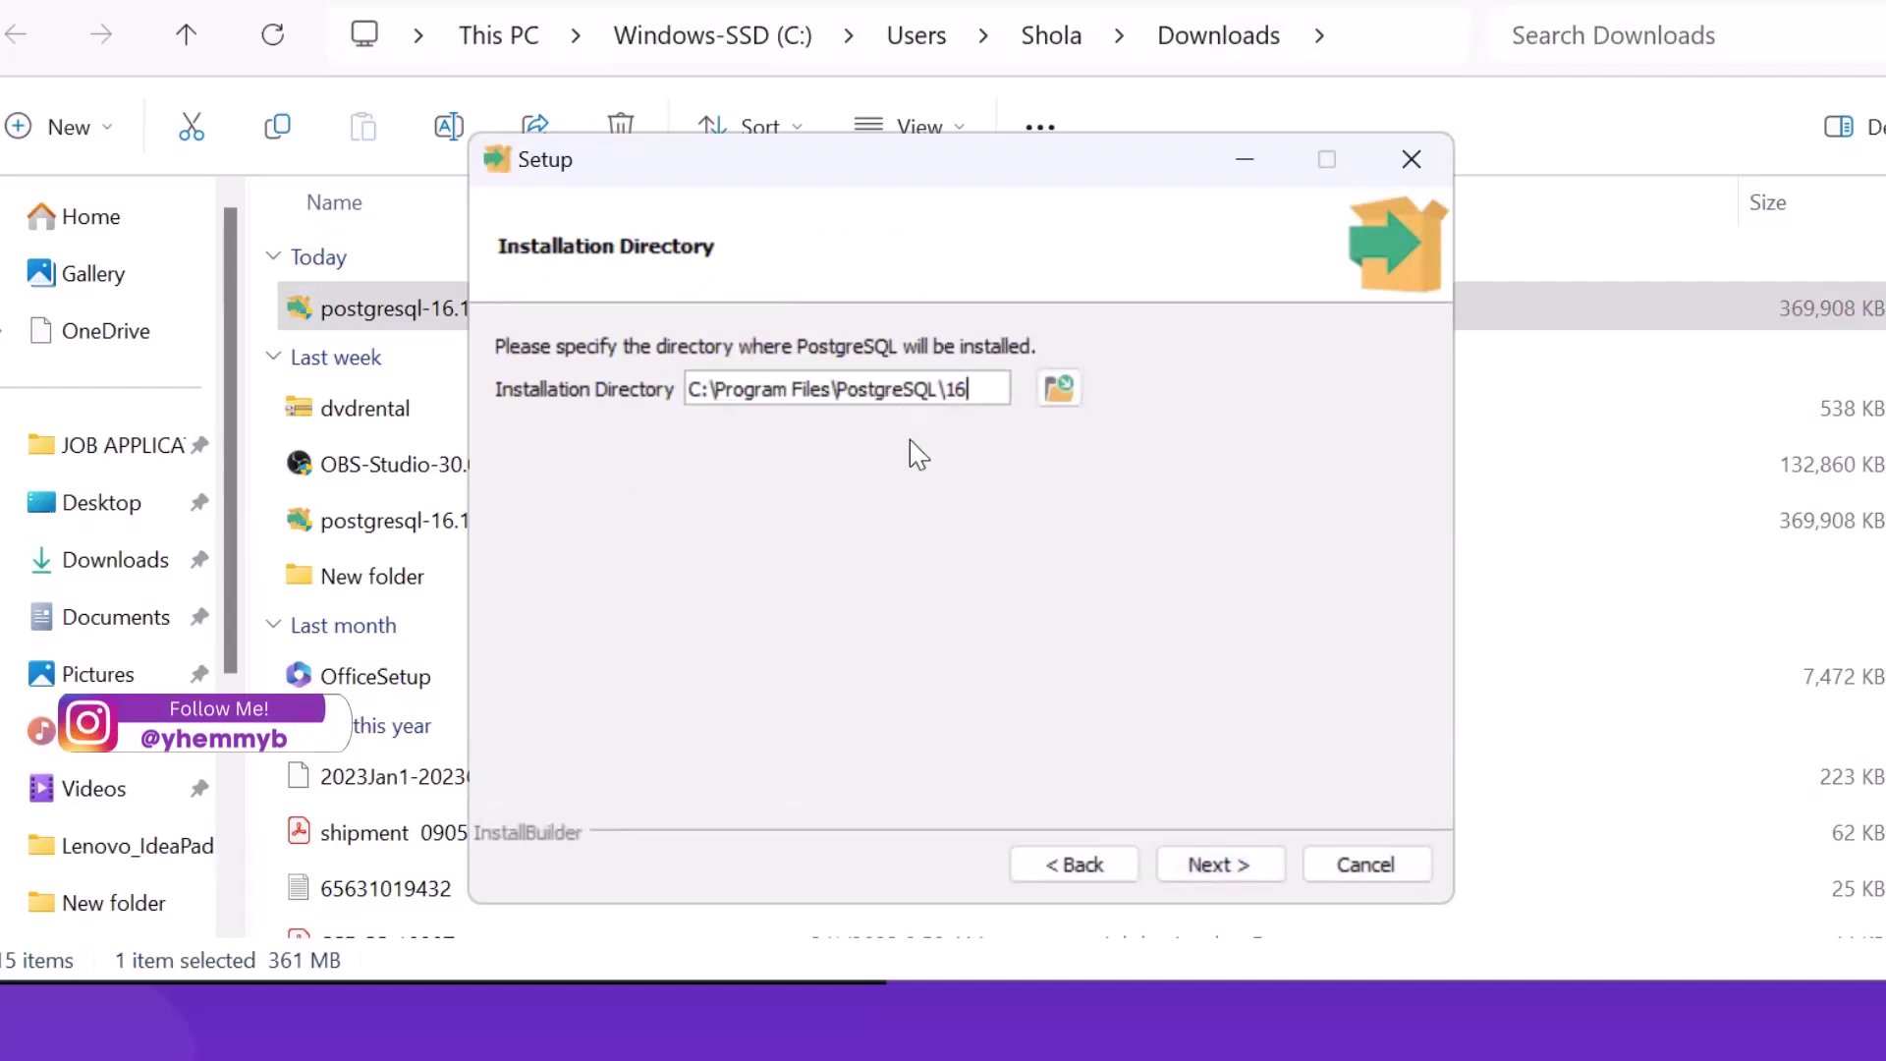
# - Accept the default installation directory C:\Program Files\PostgreSQL\16, all four components and the default data directory
pyautogui.click(1221, 866)
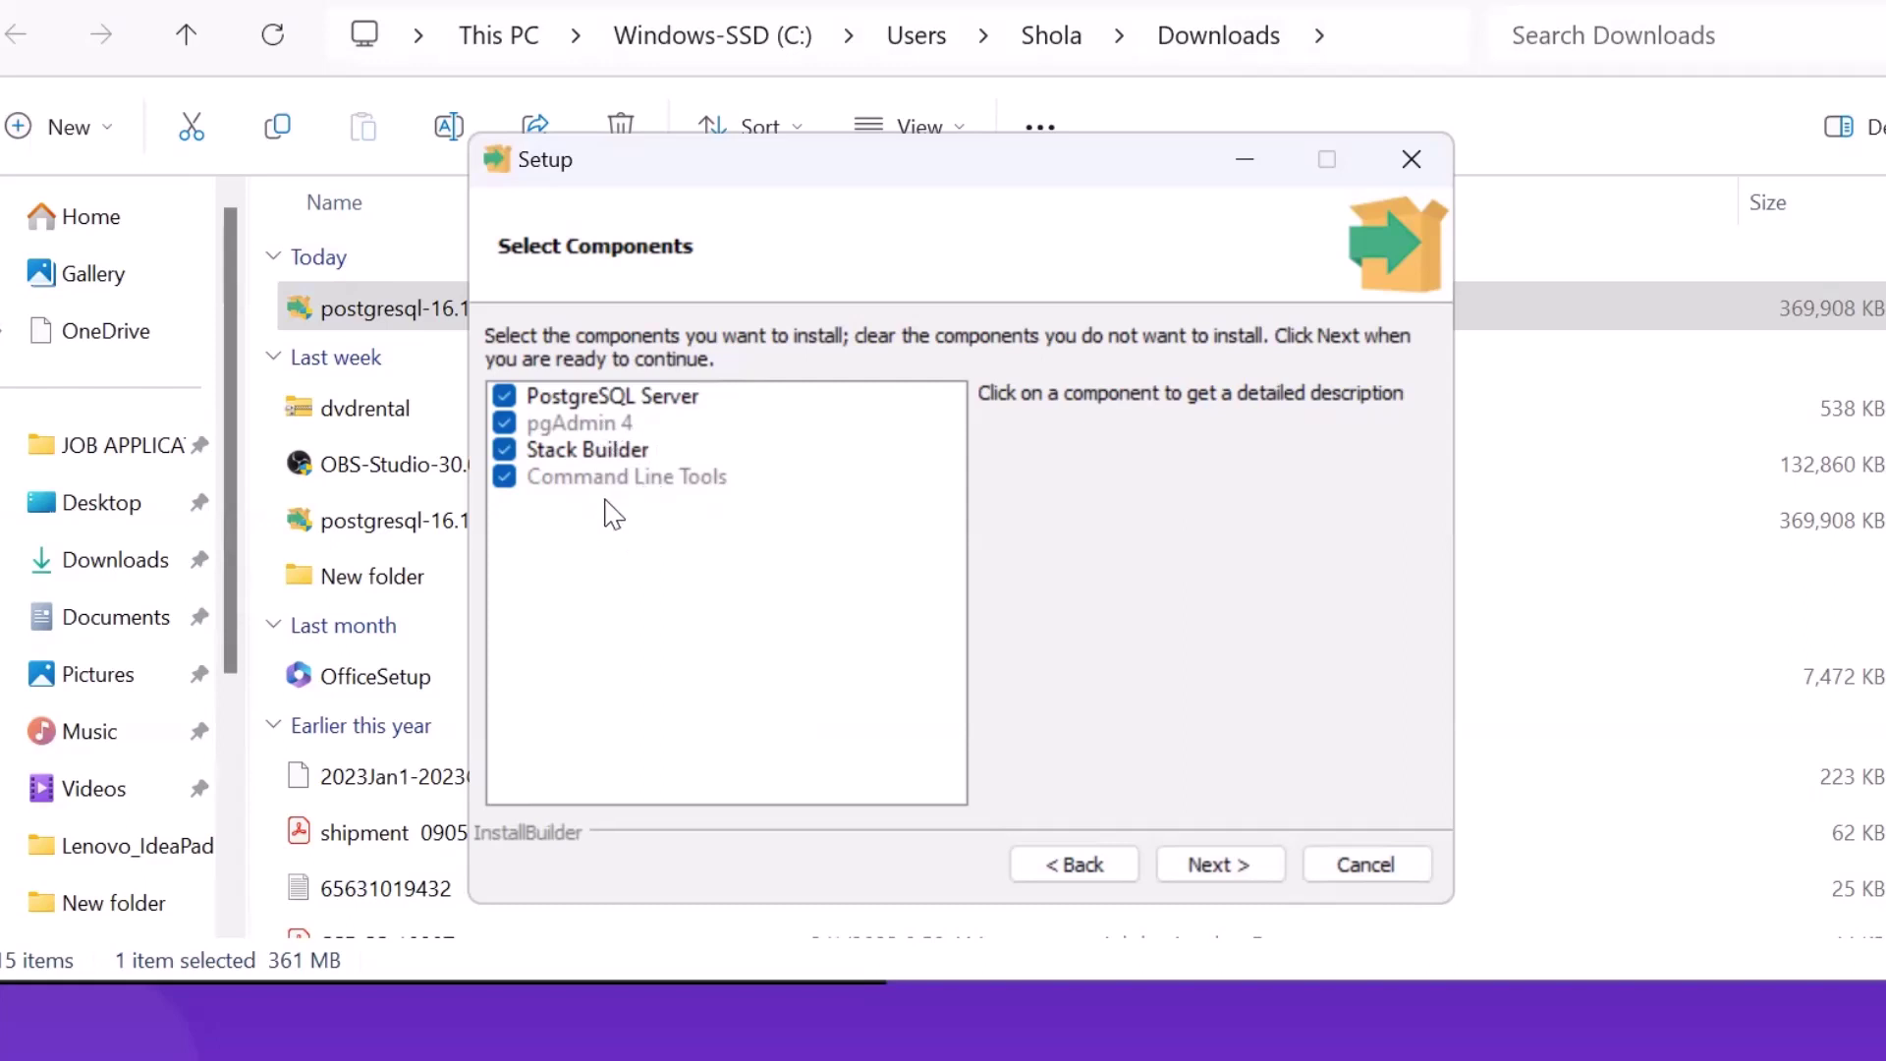
pyautogui.click(1210, 867)
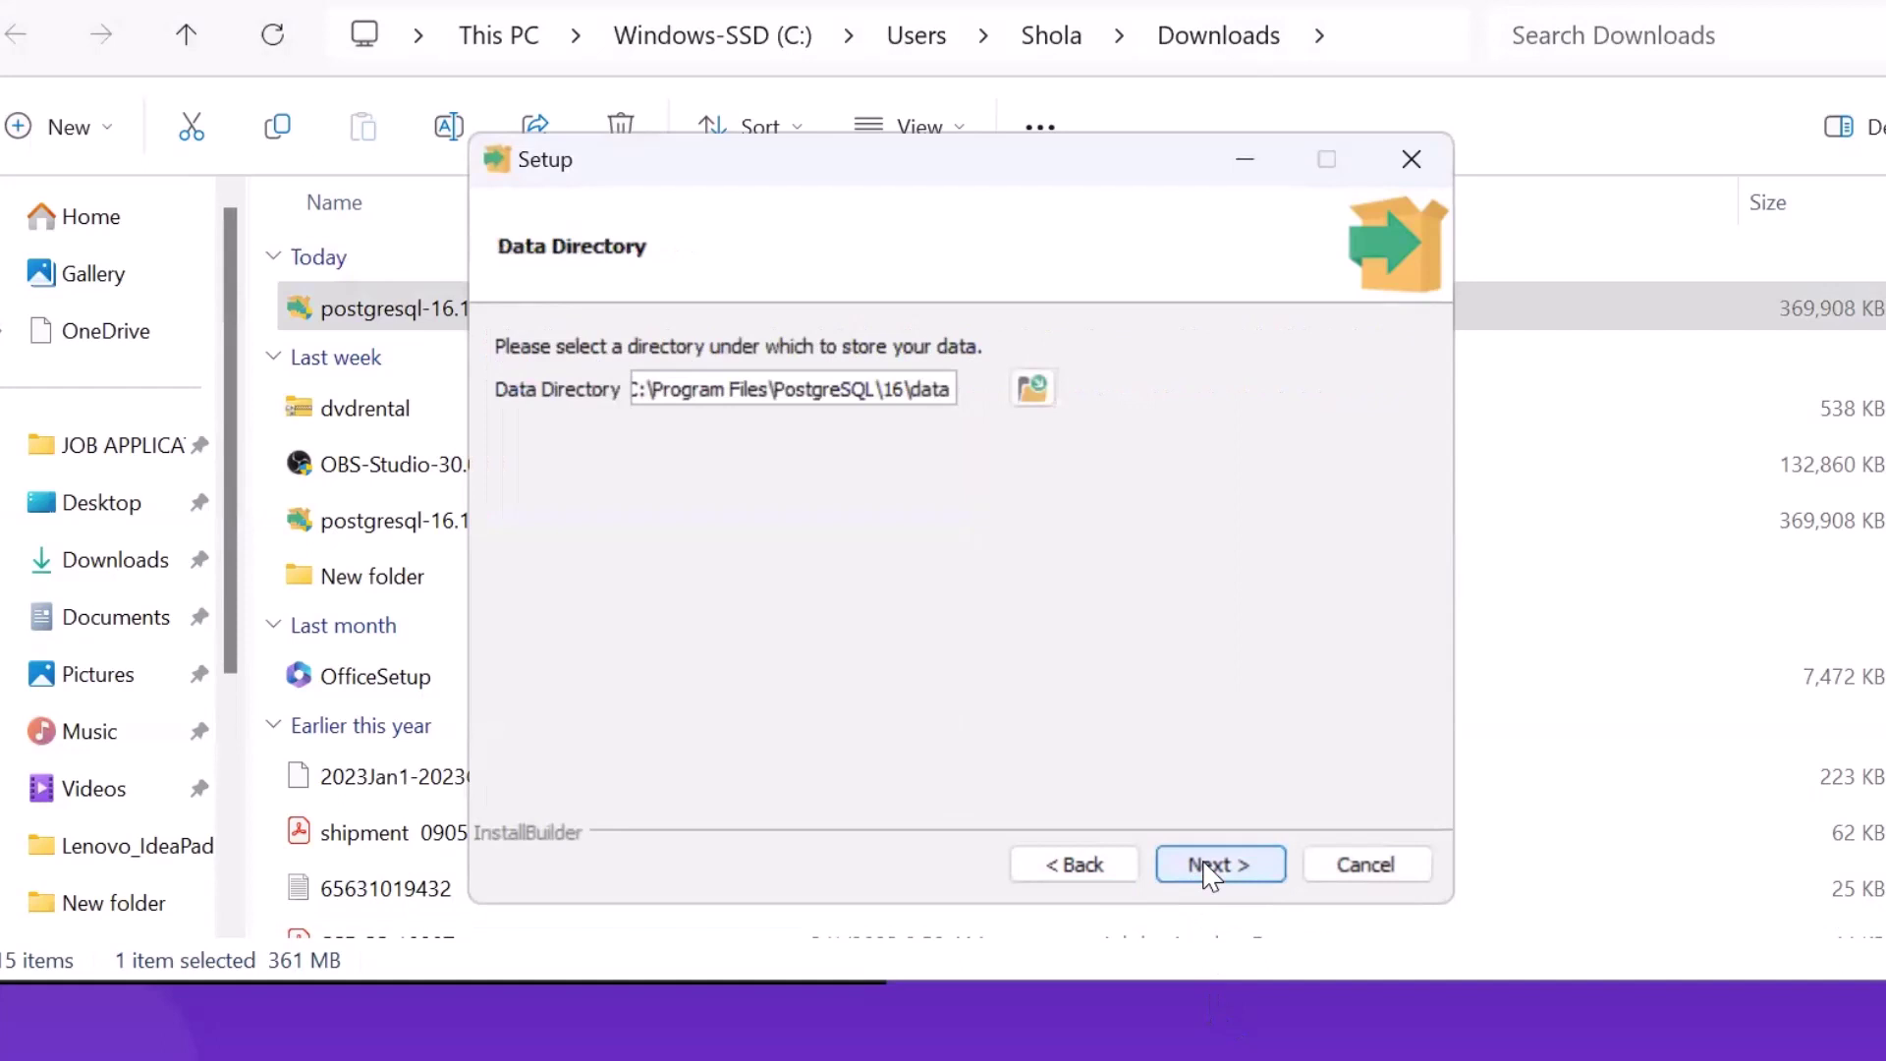
pyautogui.click(1210, 866)
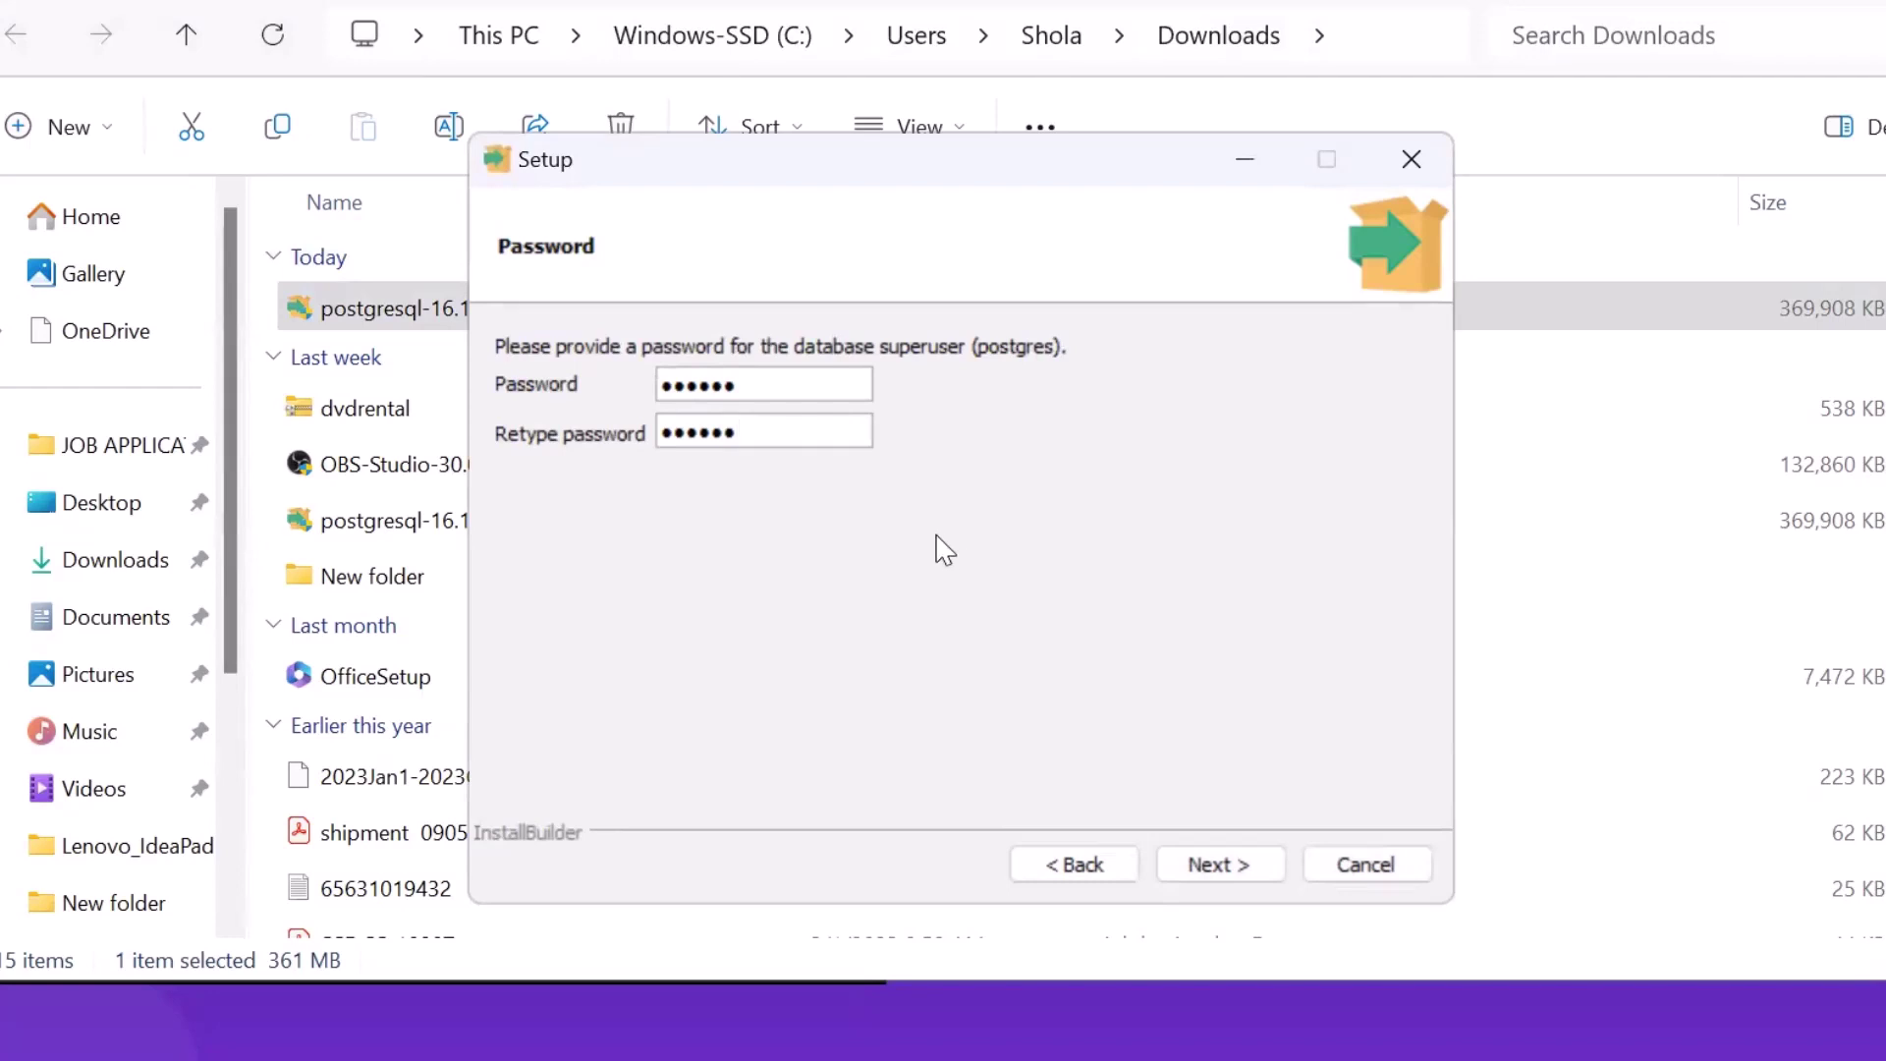
# - Enter and retype the database superuser password, keeping port 5432 and the default locale
pyautogui.click(1214, 866)
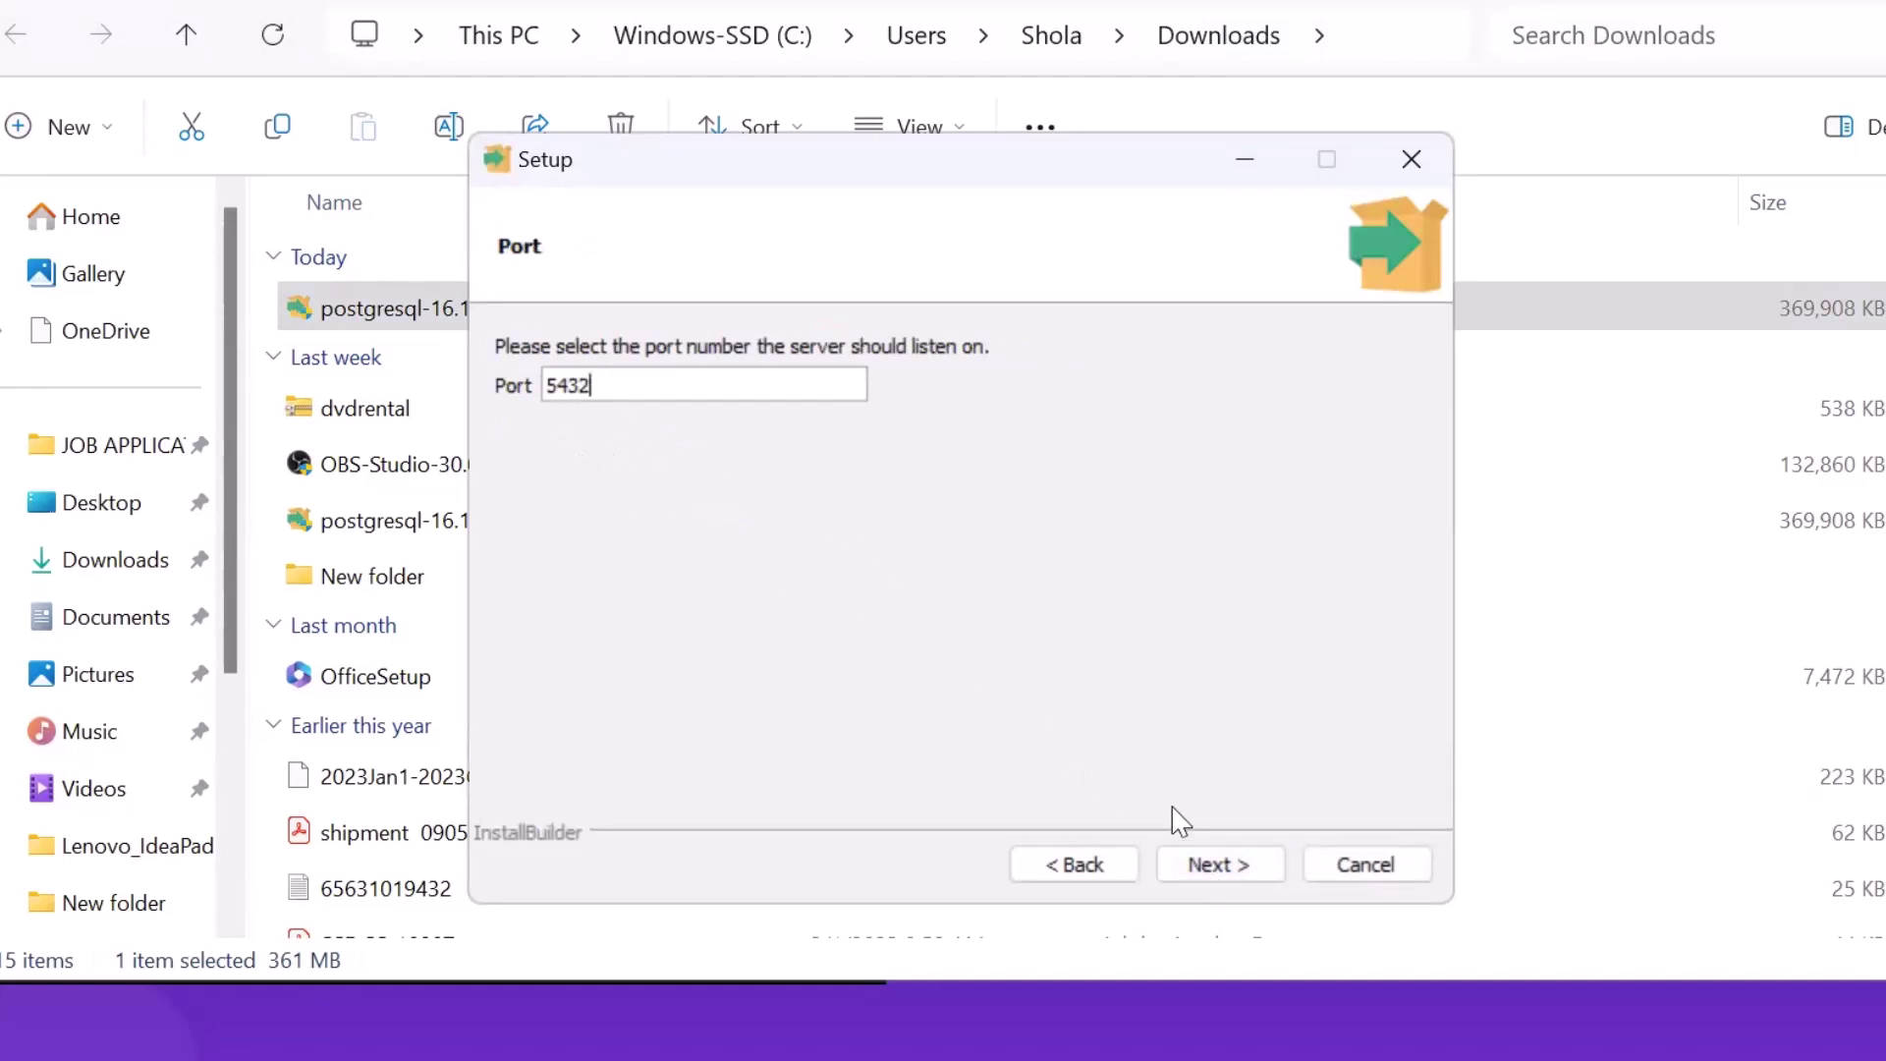
pyautogui.click(1200, 872)
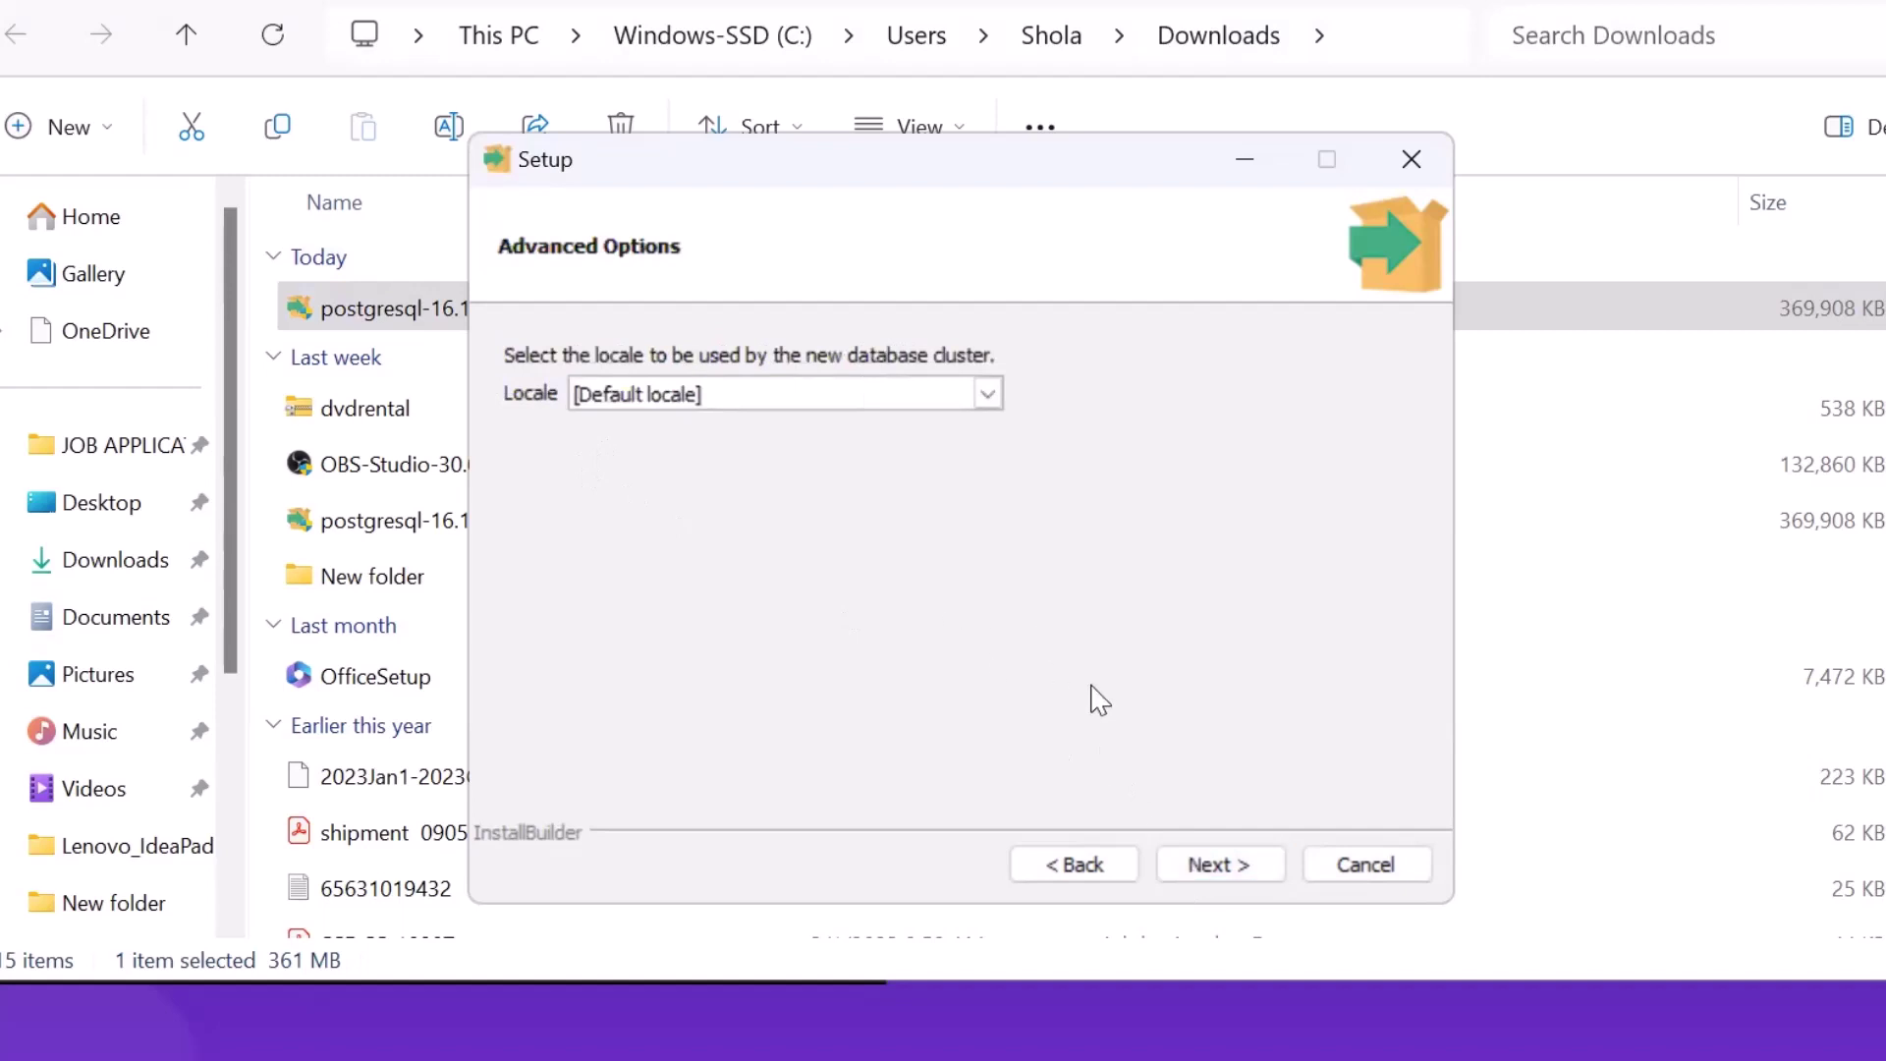
pyautogui.click(1210, 872)
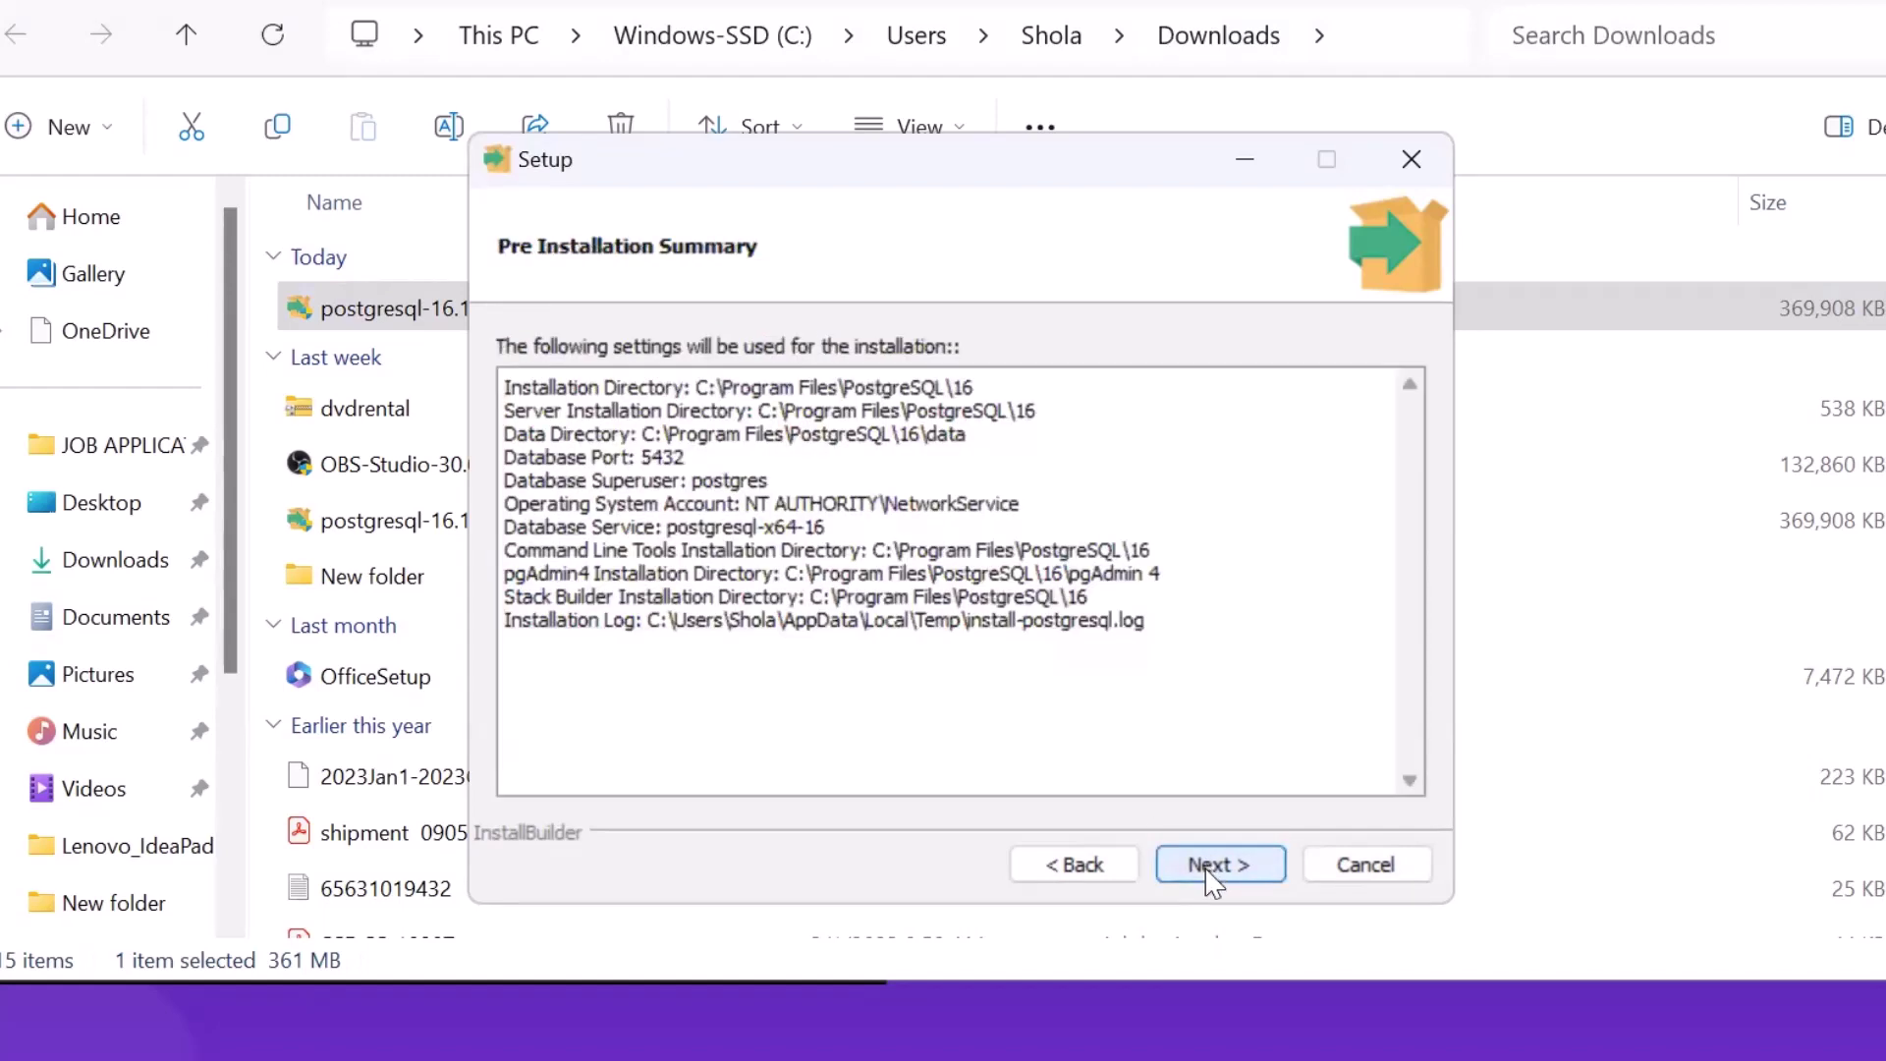
# - Accept the pre-installation summary, install PostgreSQL, and finish the setup without launching Stack Builder
pyautogui.click(1214, 872)
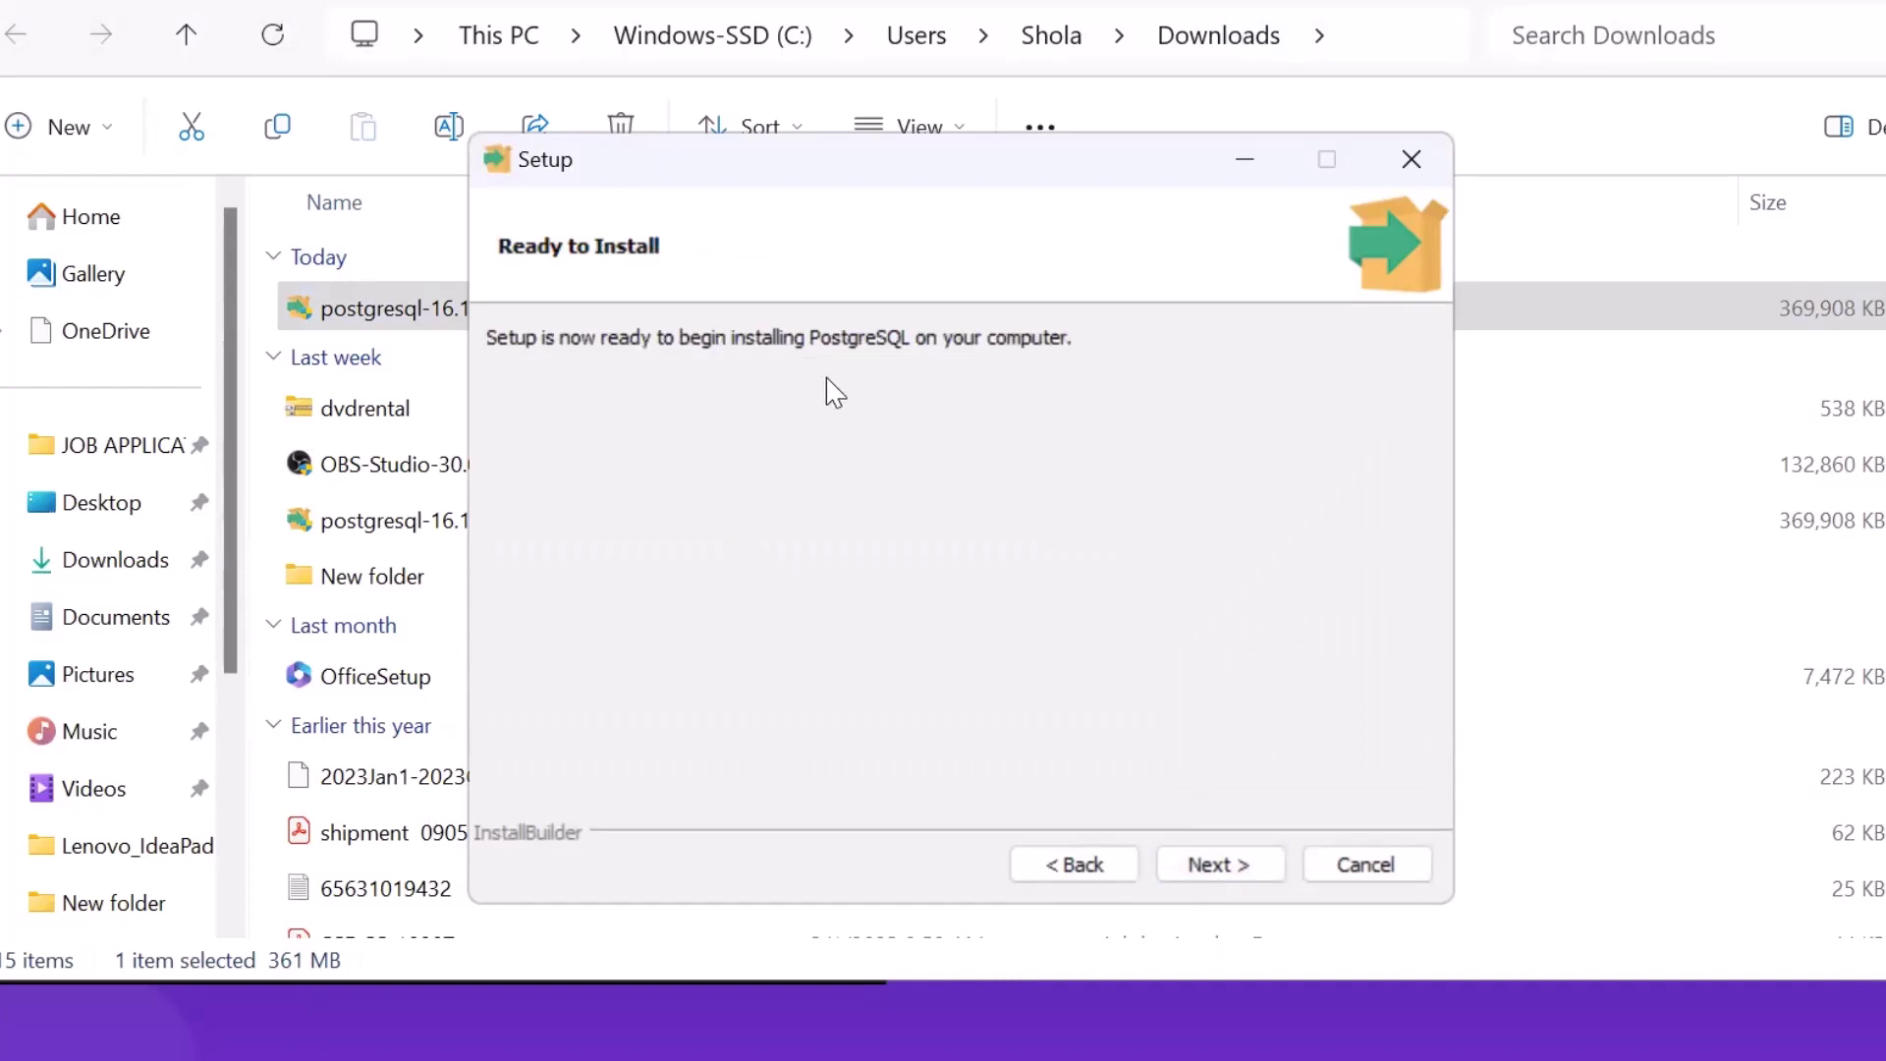
pyautogui.click(1219, 869)
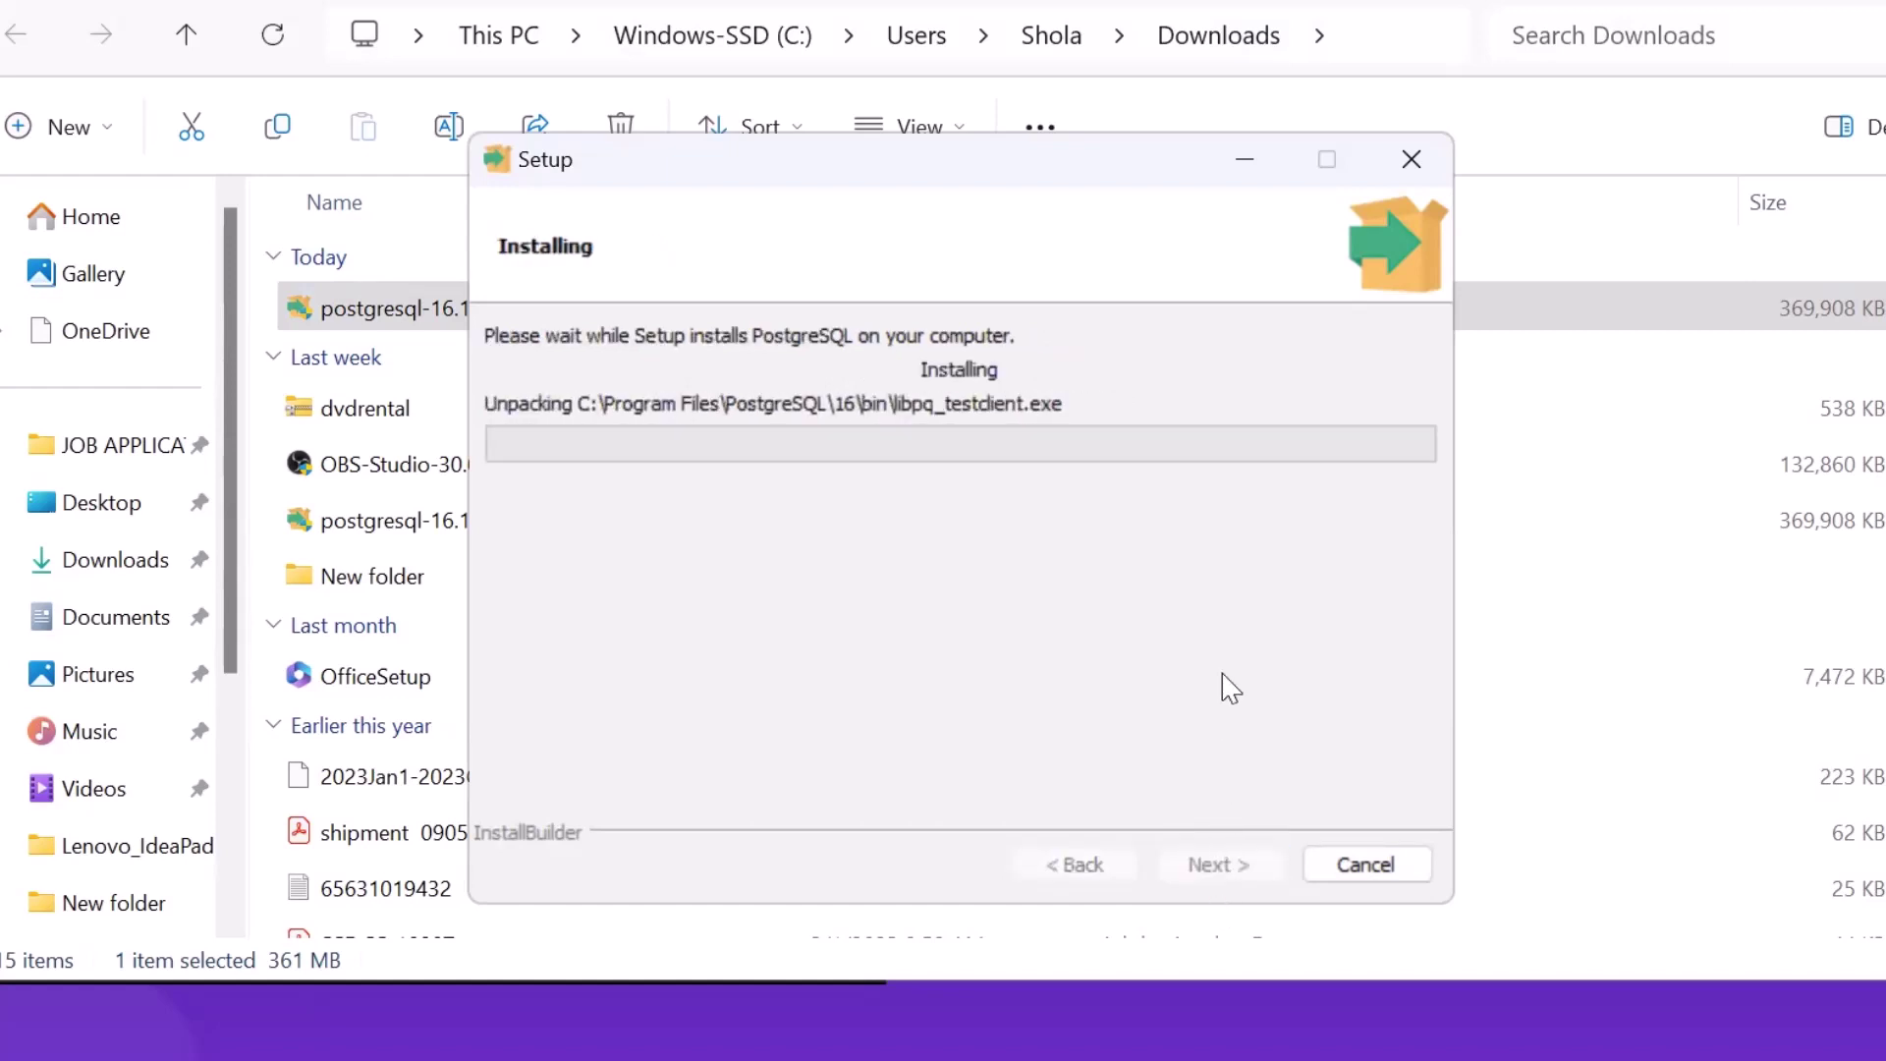
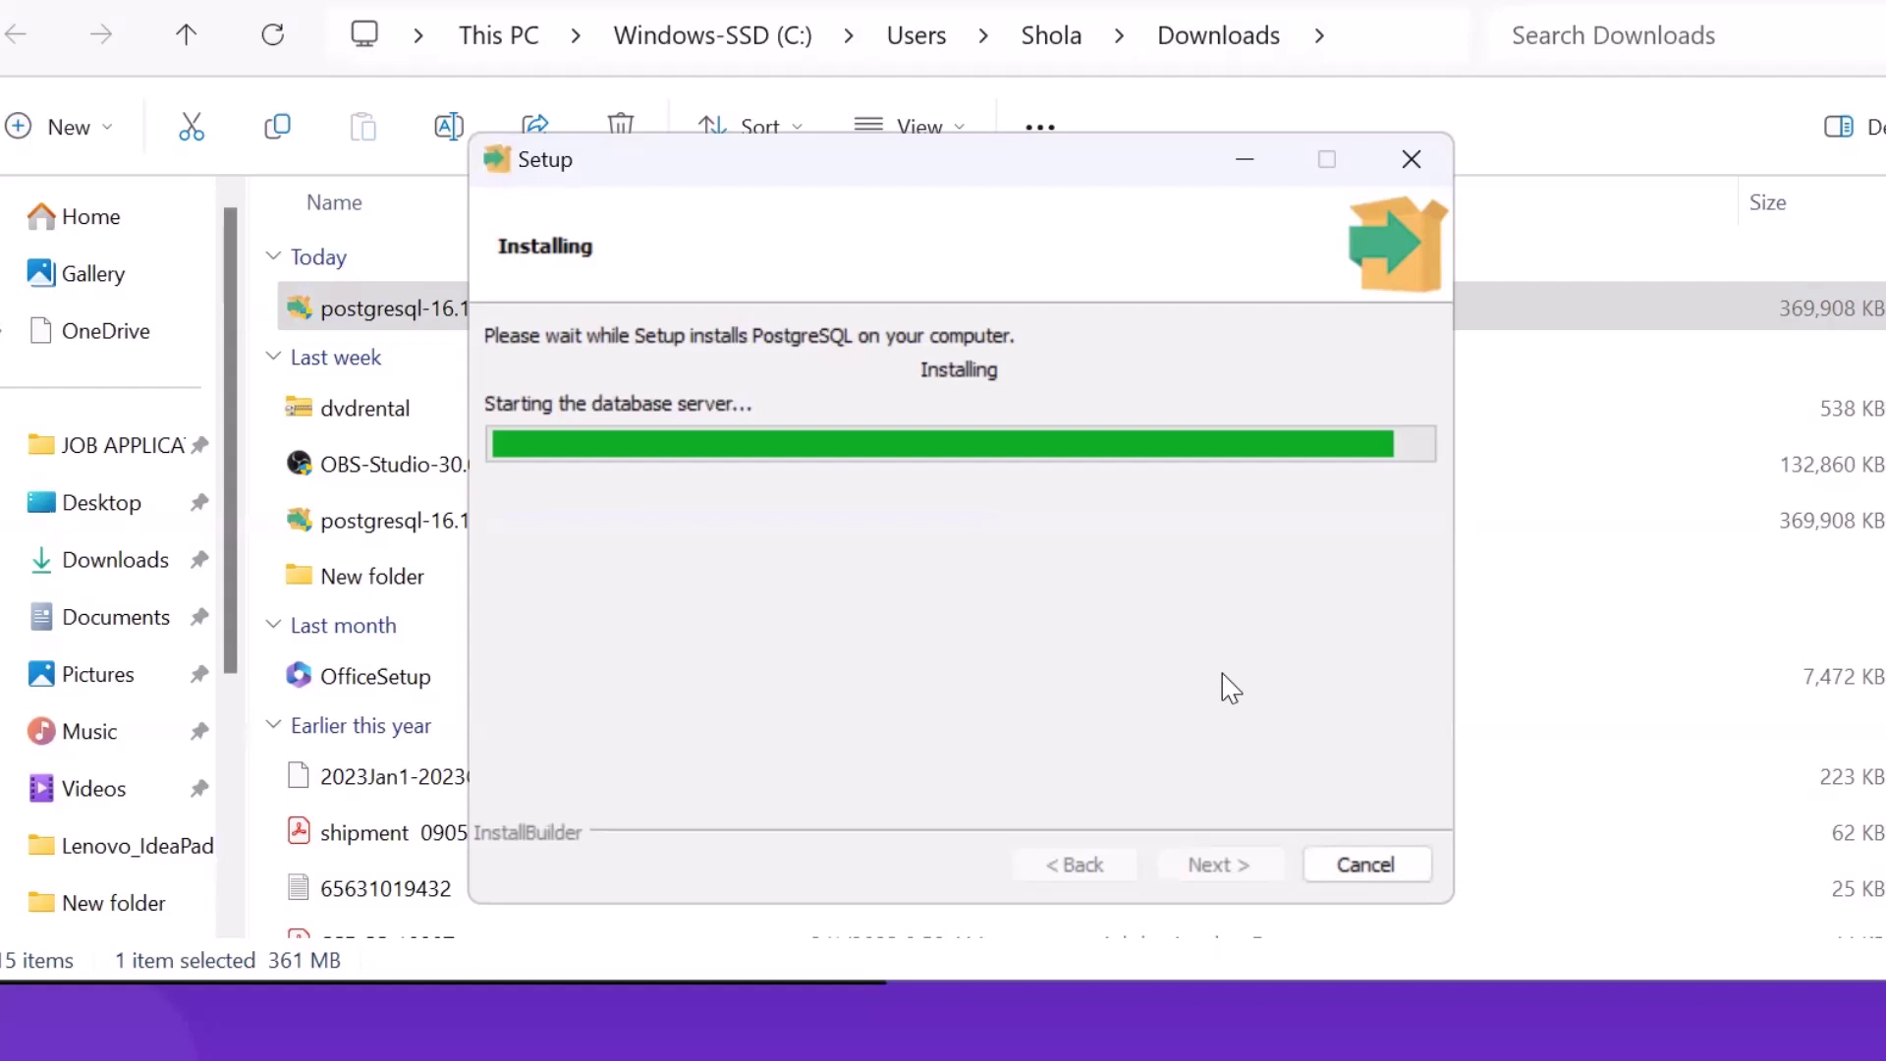
pyautogui.click(826, 391)
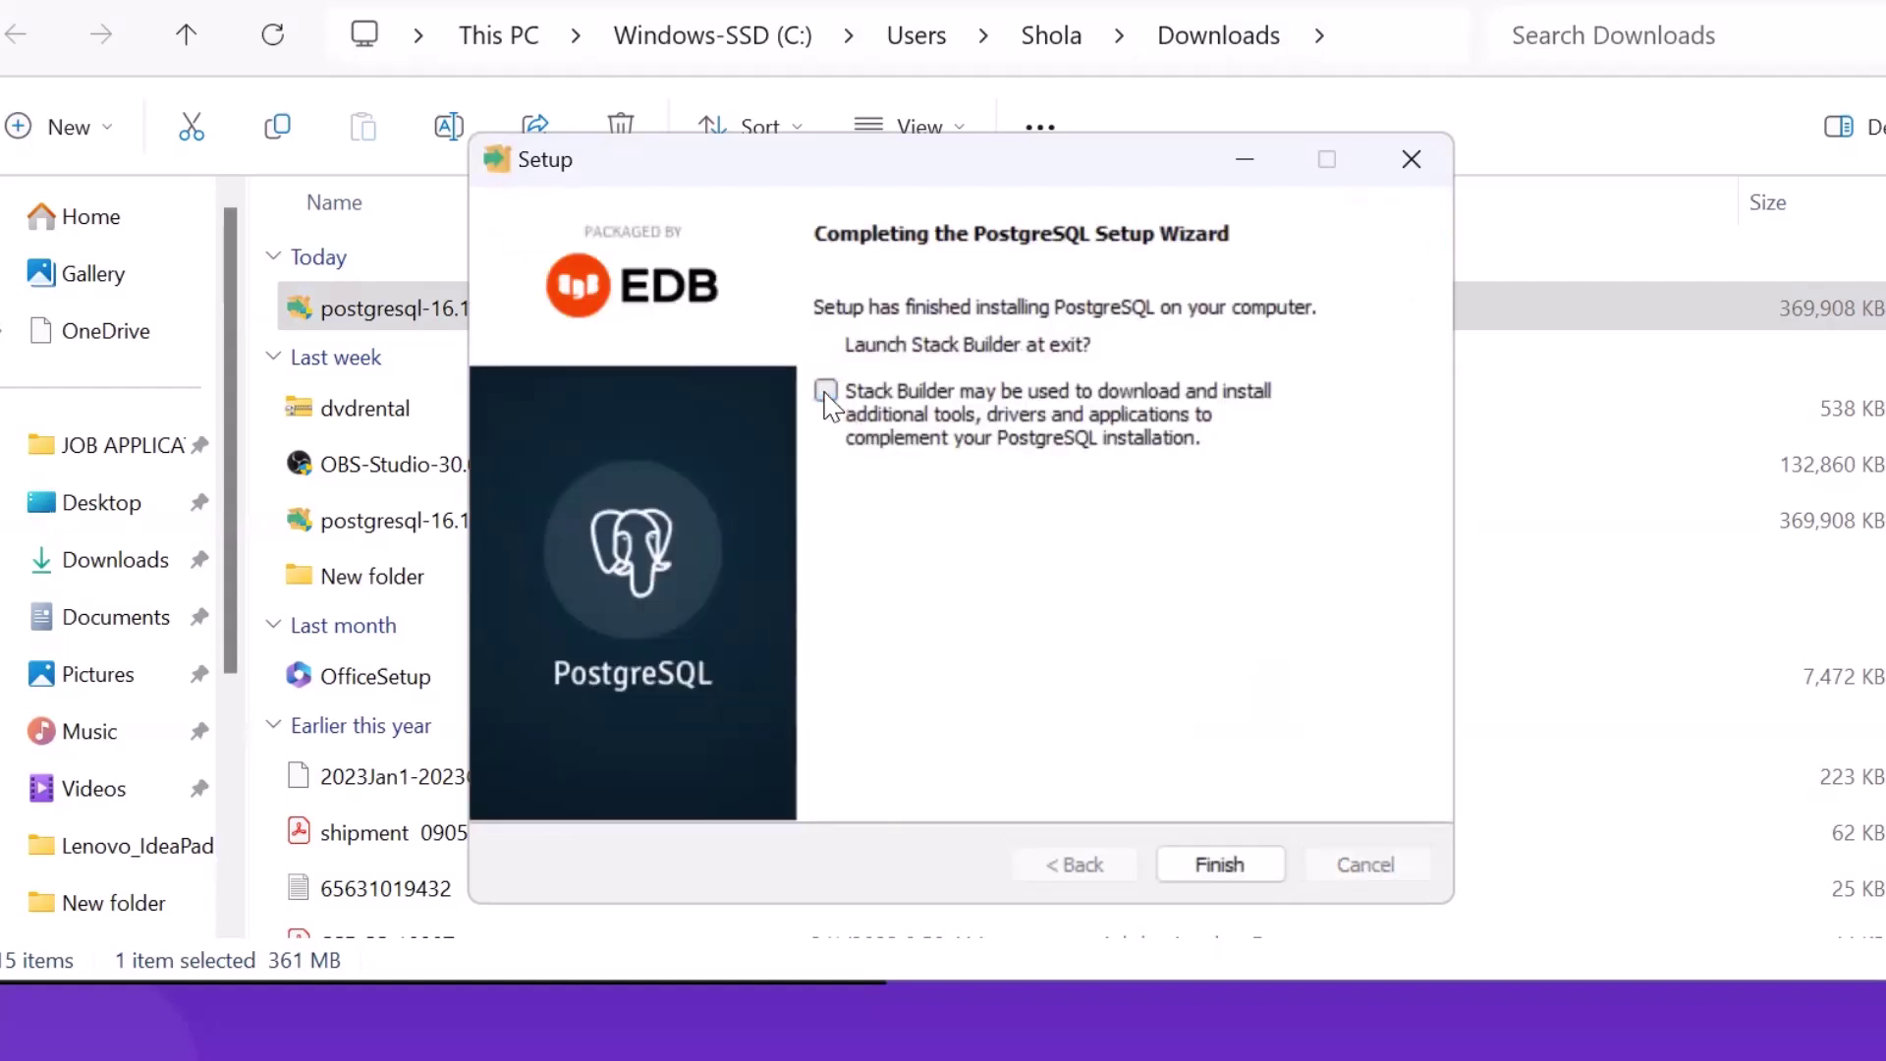
pyautogui.click(1204, 864)
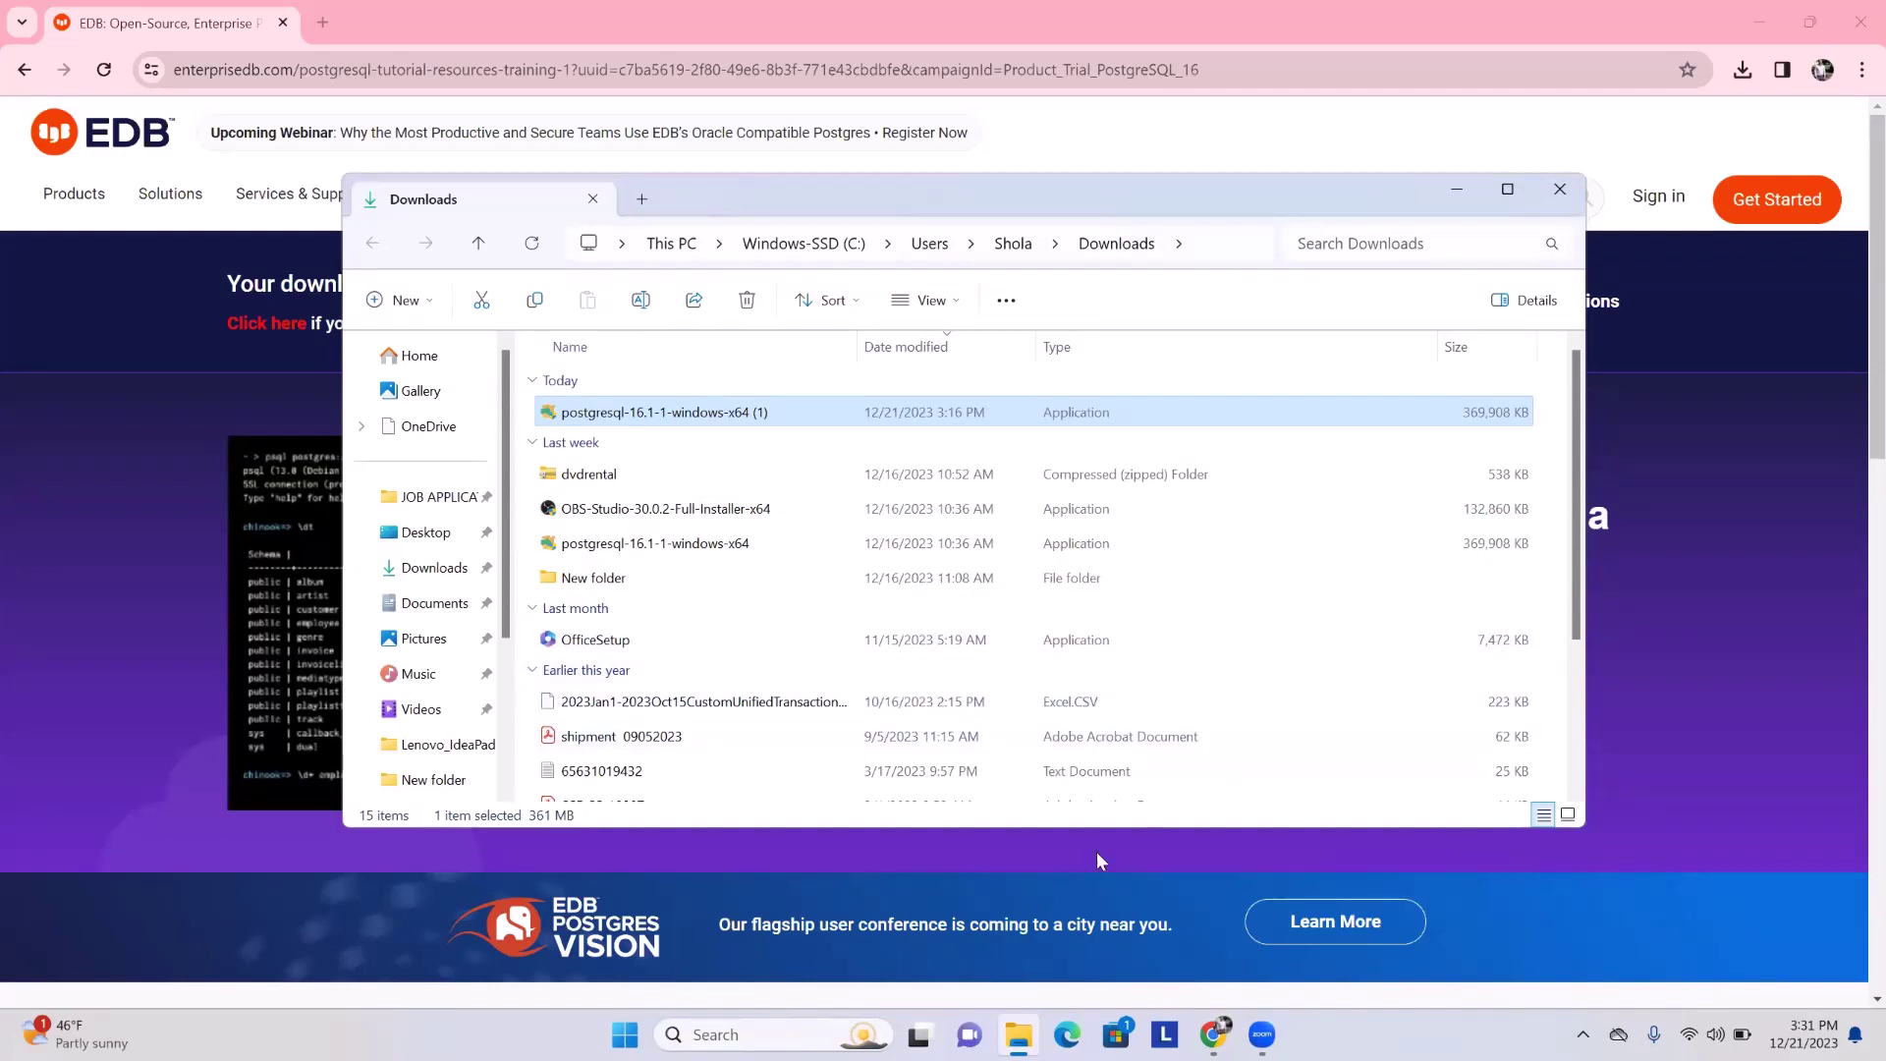
# - Find and launch pgAdmin 4 from Windows search, and expand the Servers group in the Object Explorer
pyautogui.click(780, 1036)
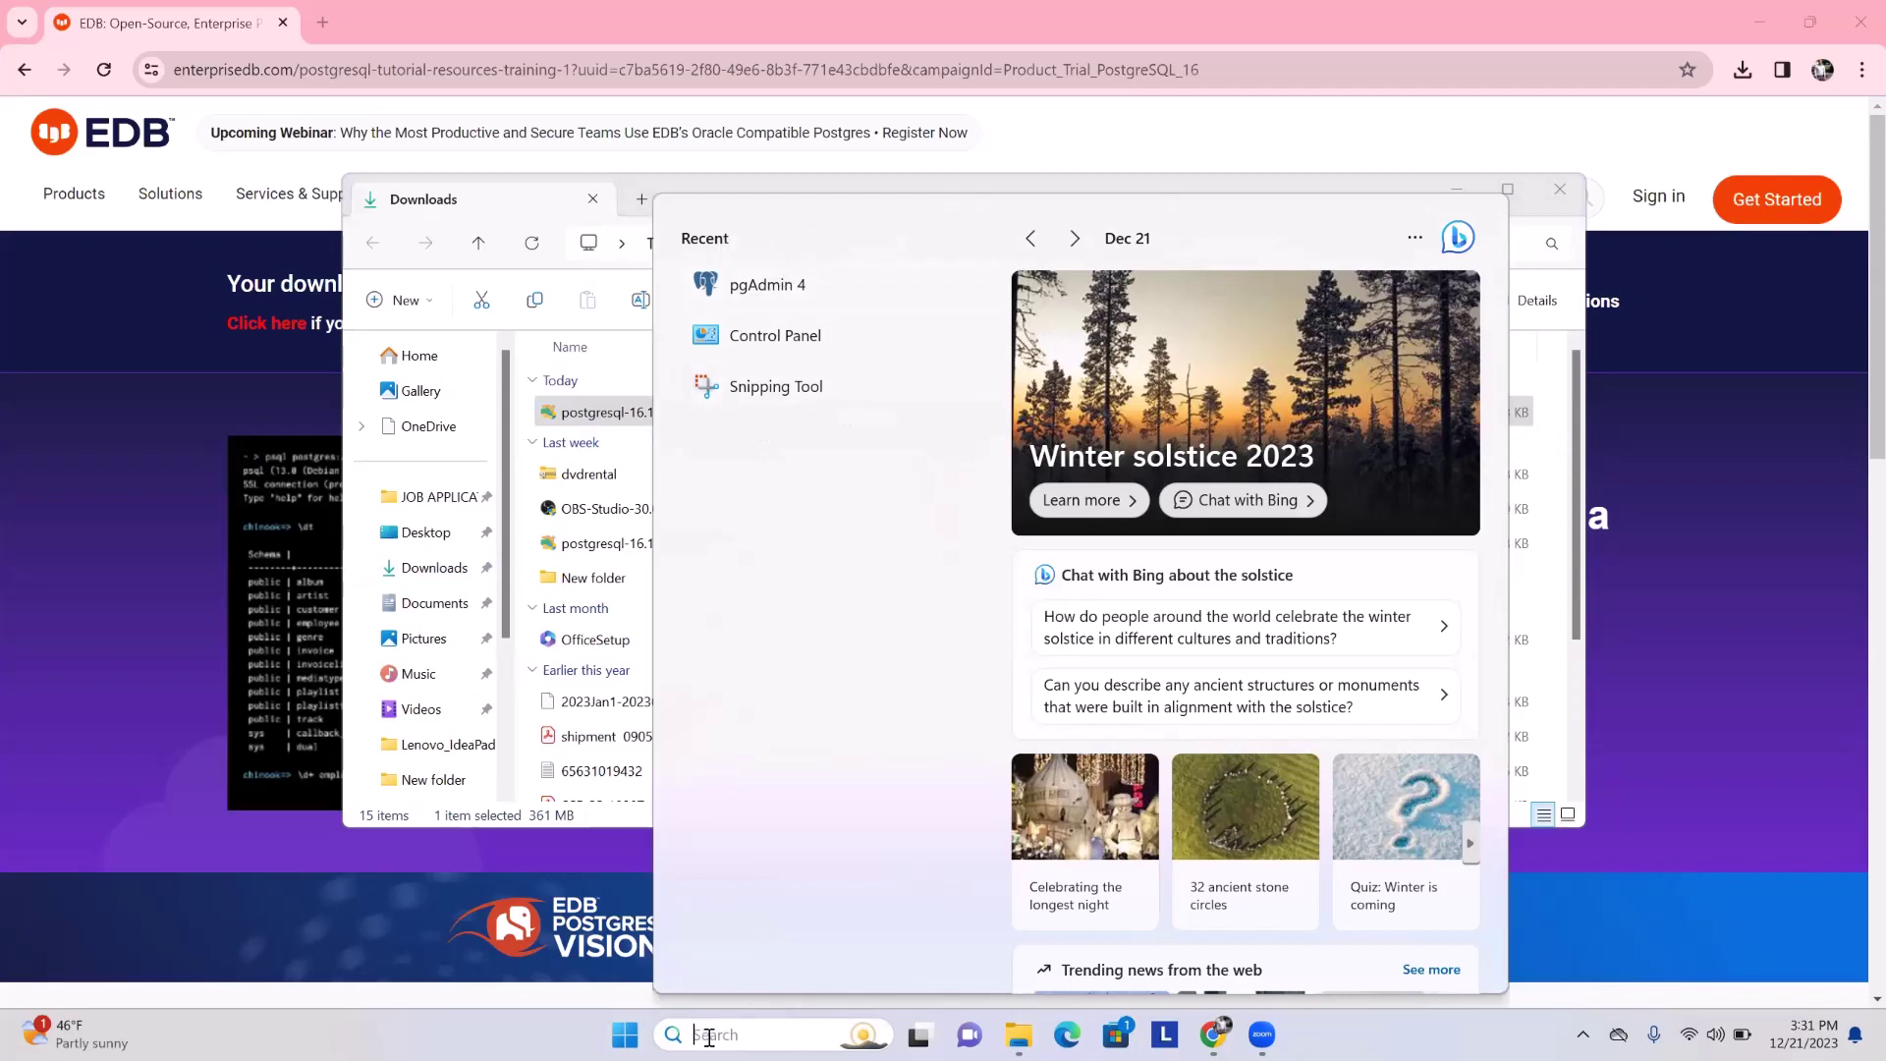
pyautogui.write('pgad')
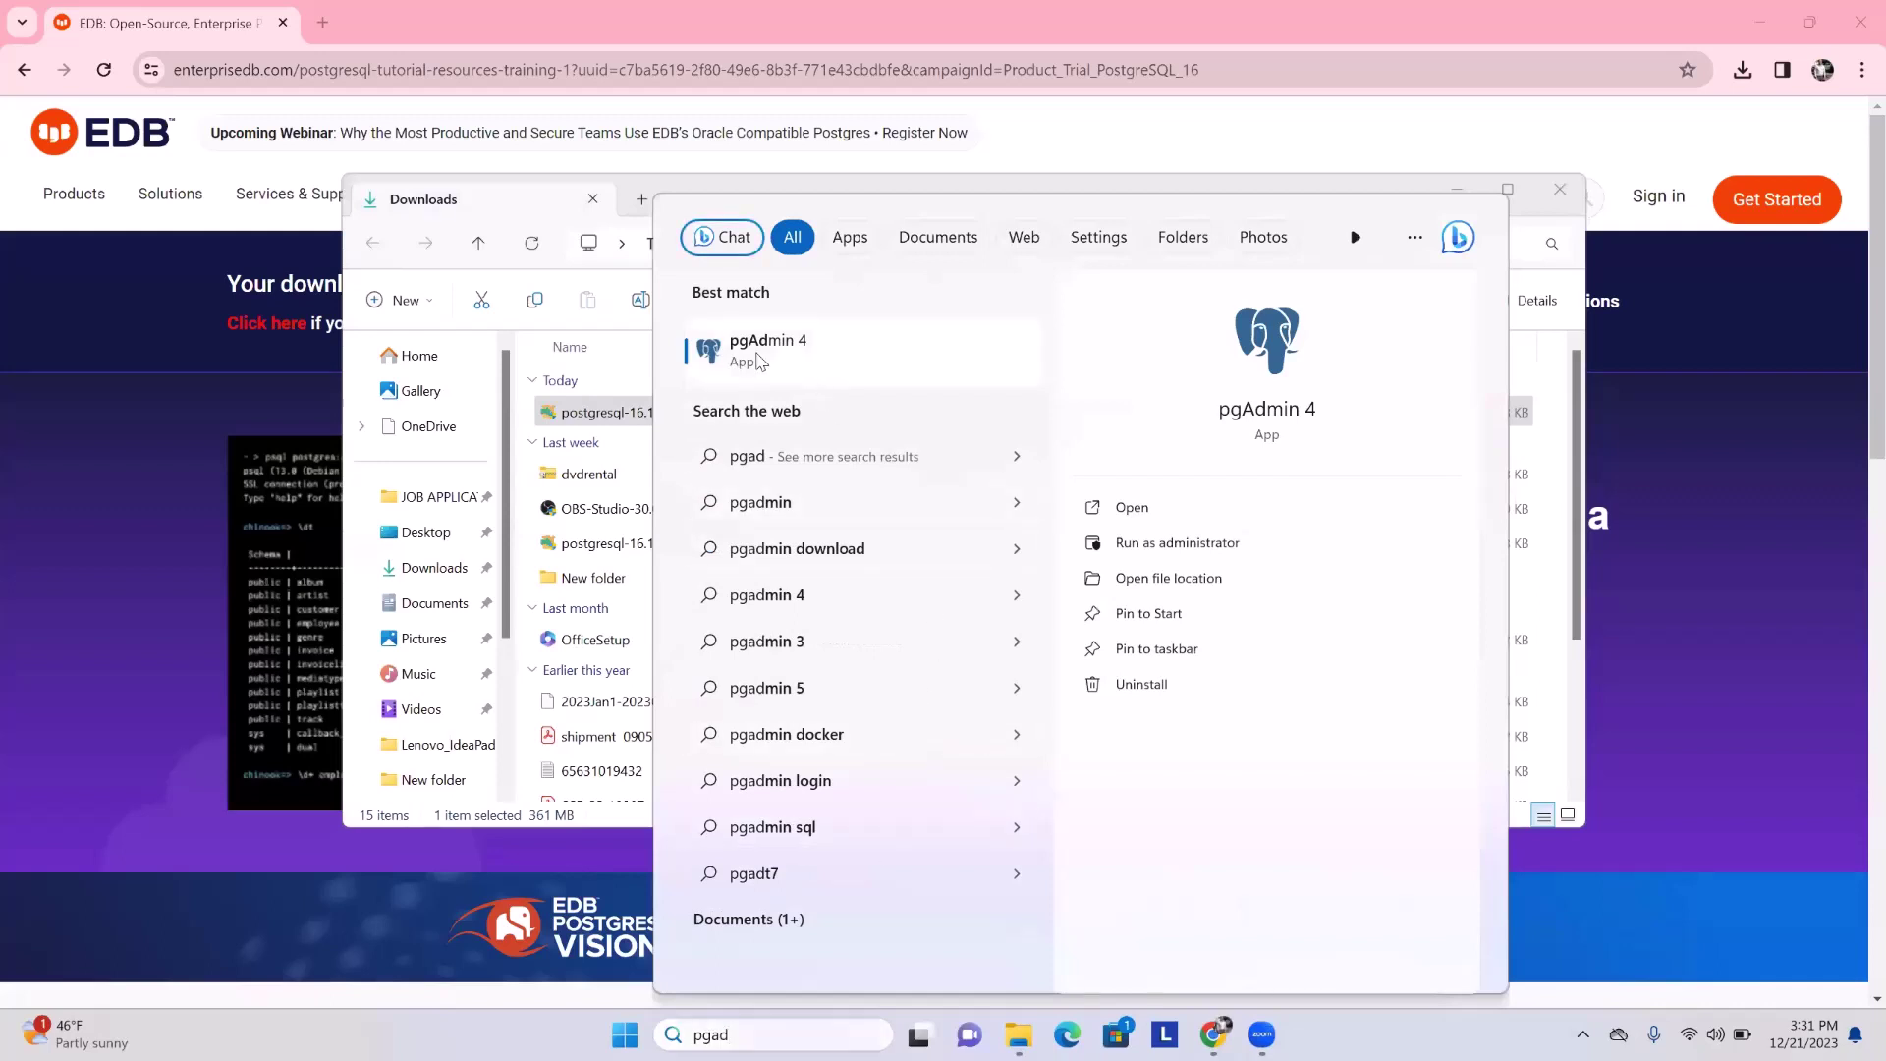
pyautogui.click(785, 358)
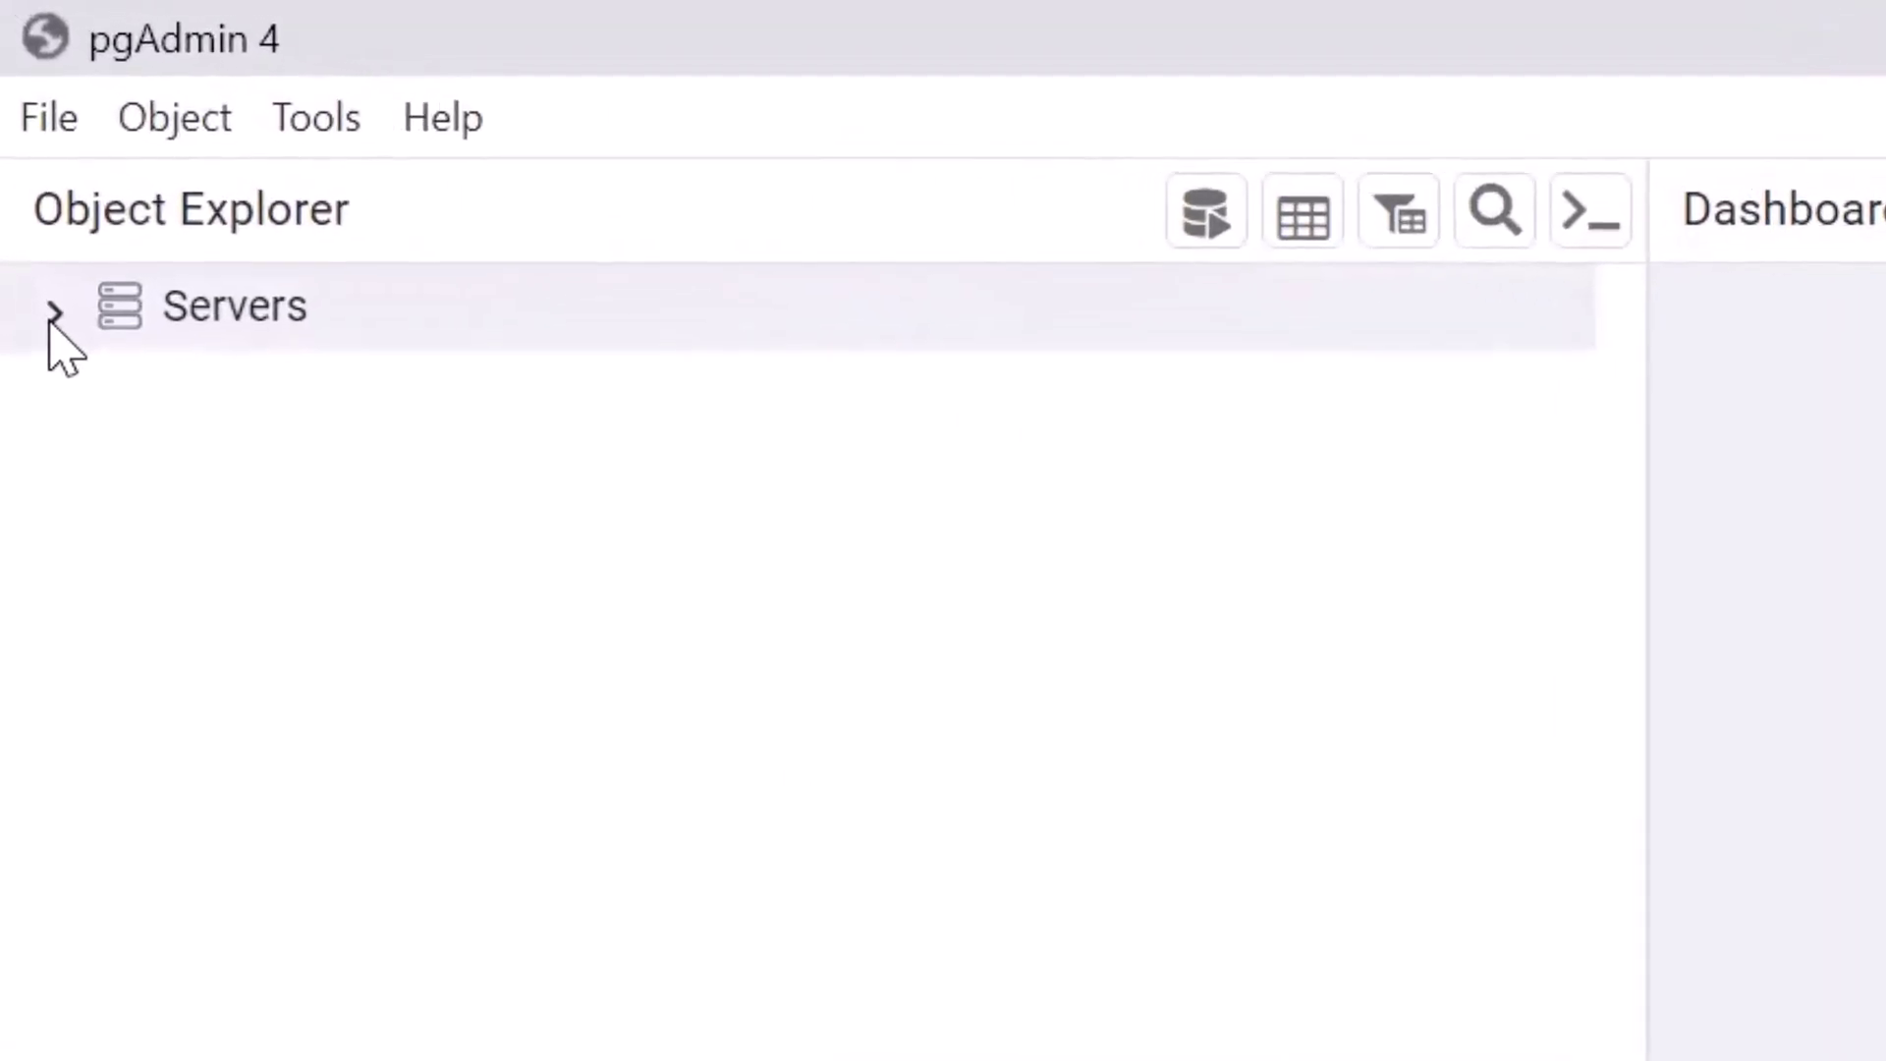
pyautogui.click(51, 324)
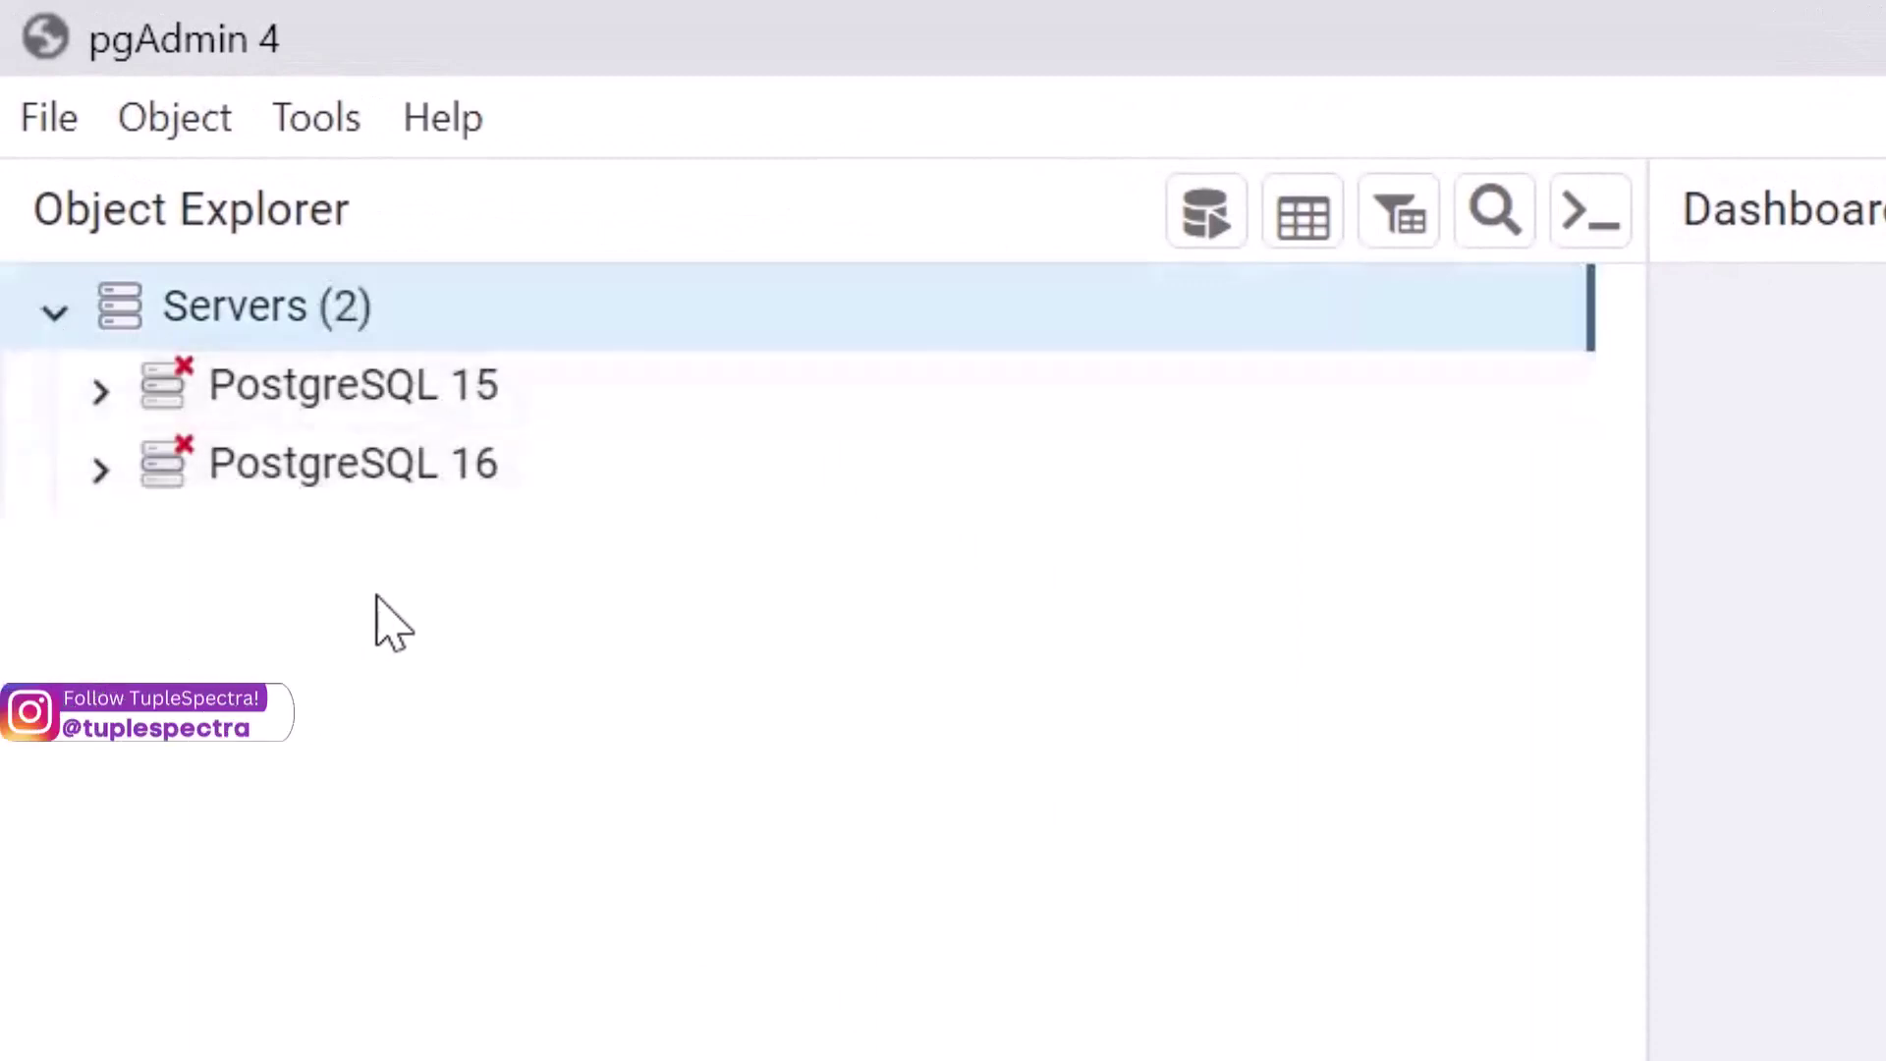